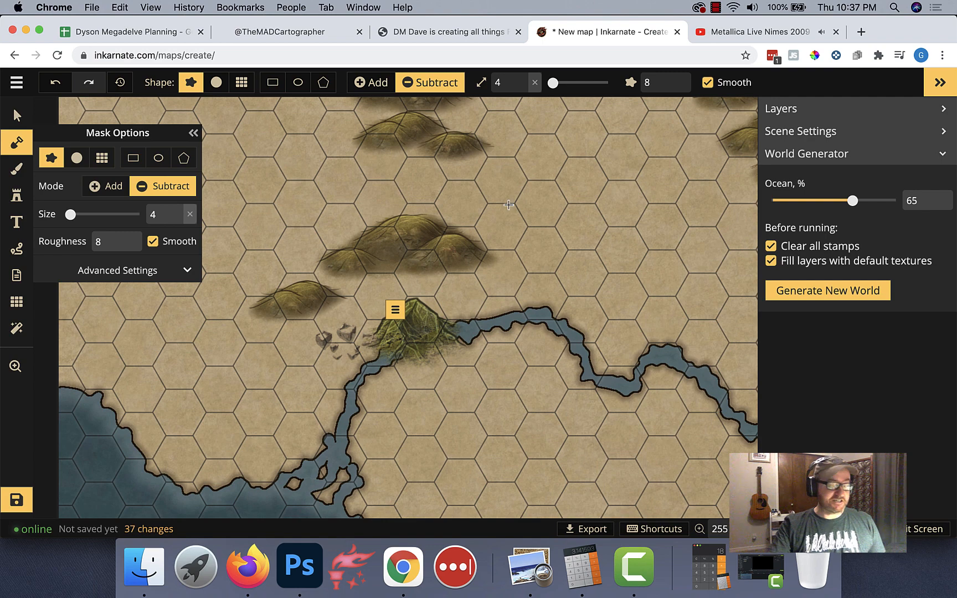
- Switch to the Select tool and deselect the desert ruins stamp on the map
scroll(453, 268, down, 3)
scroll(453, 268, down, 5)
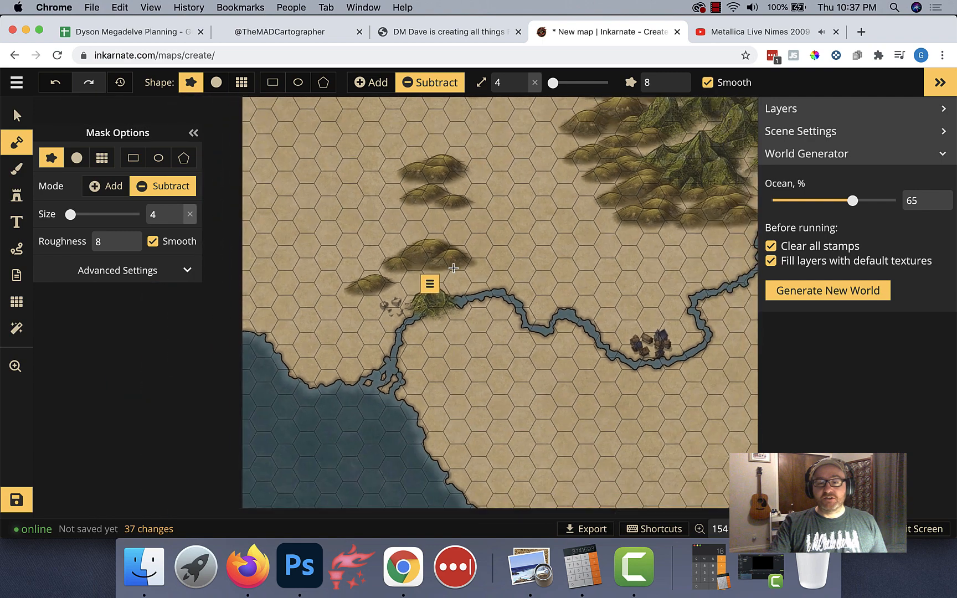
click(17, 115)
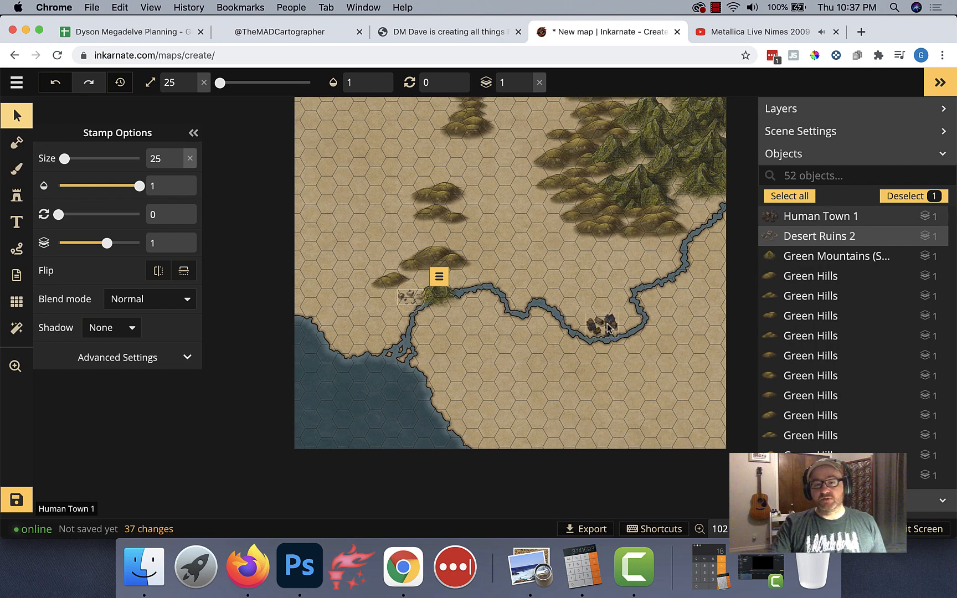
click(472, 344)
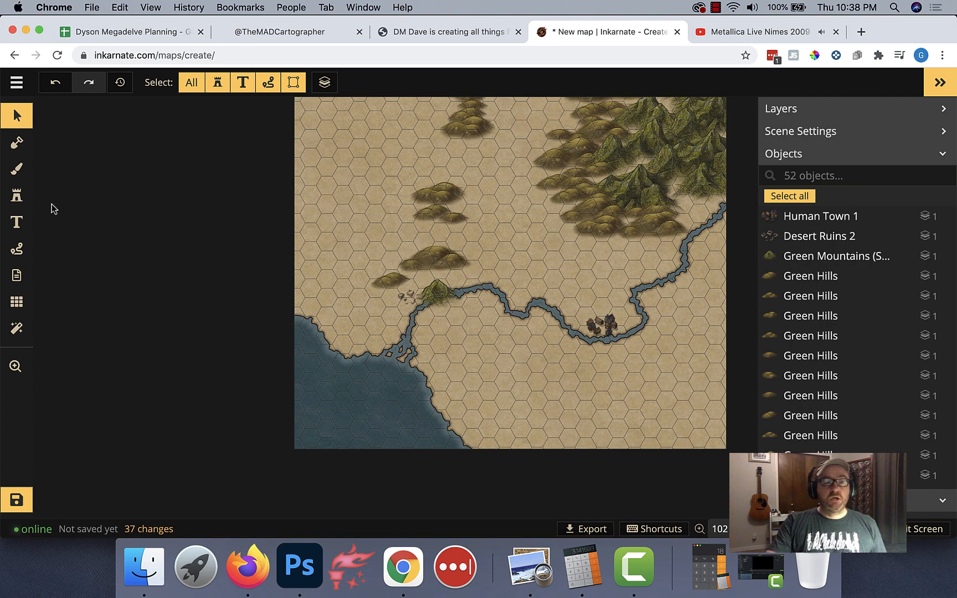
- Search the stamp catalog for "village" and choose the single Village stamp from Fantasy Regional HD for placing
click(16, 200)
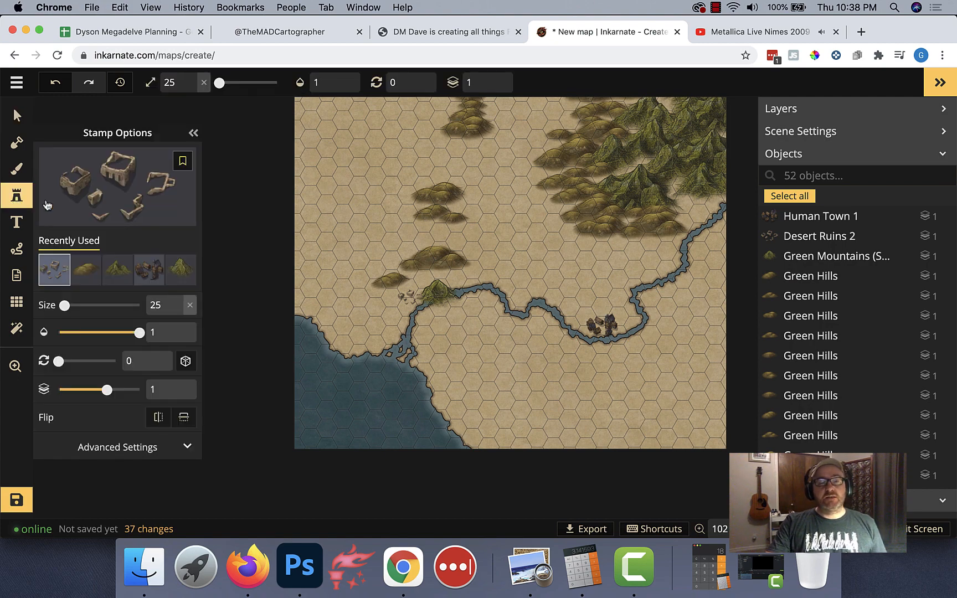
click(111, 183)
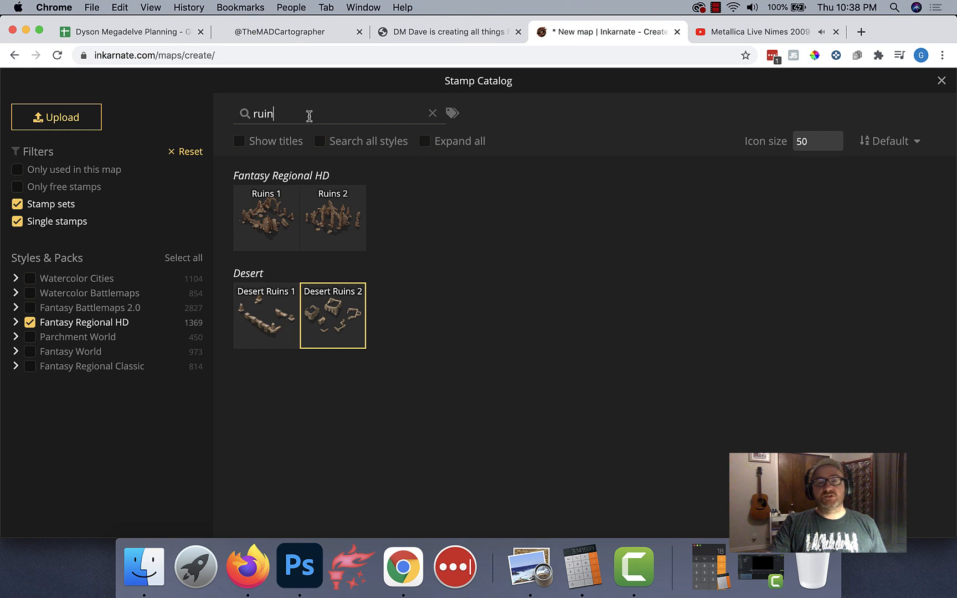
drag(278, 117, 226, 113)
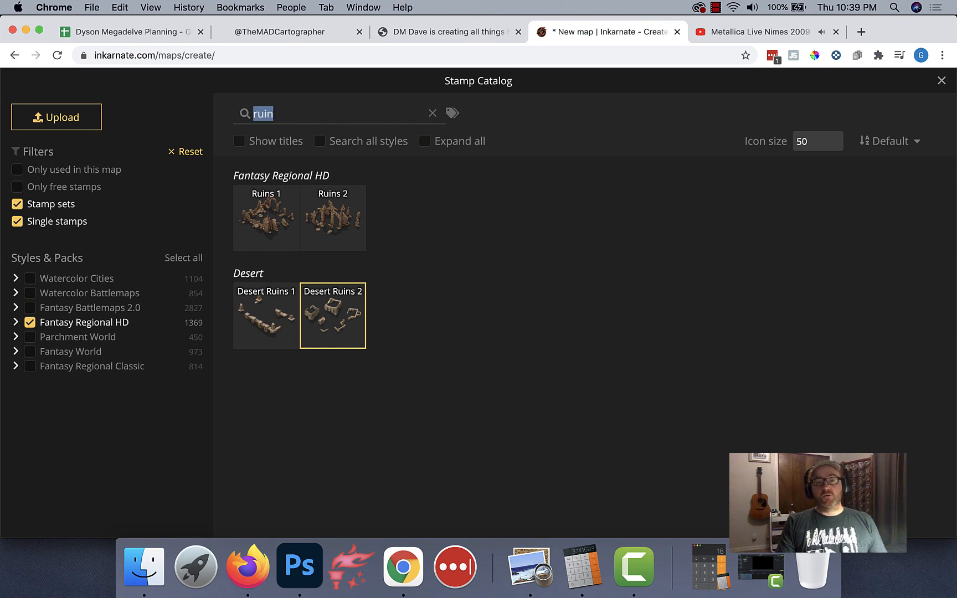
text(village)
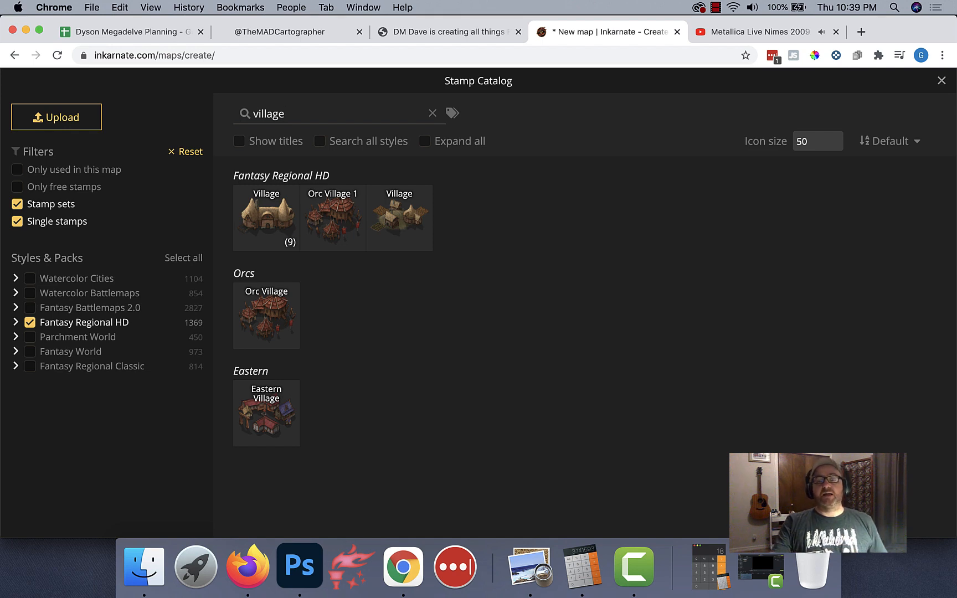
click(400, 220)
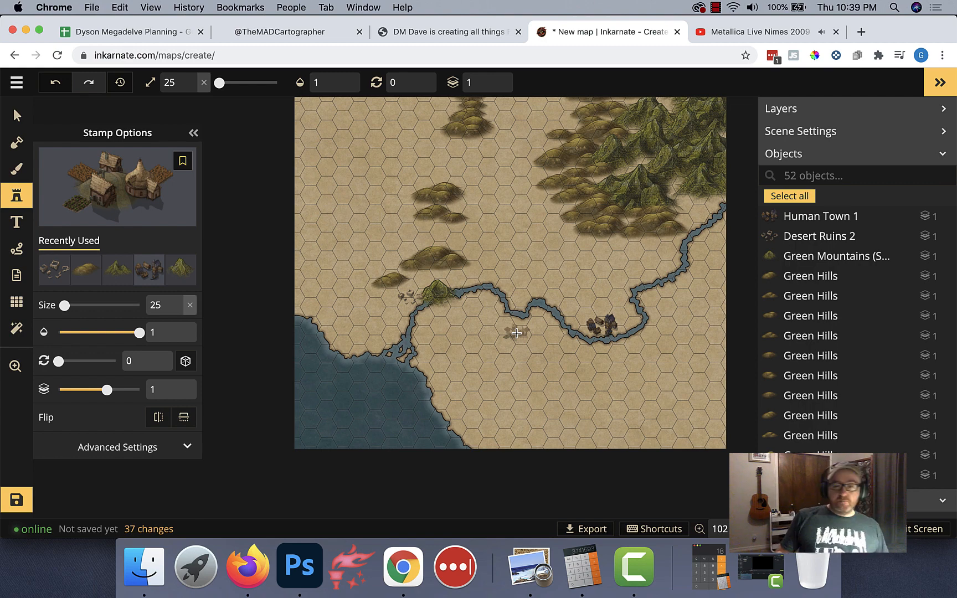
- Switch to Calculator, multiply 25 by 25, and divide the product by 12
click(708, 565)
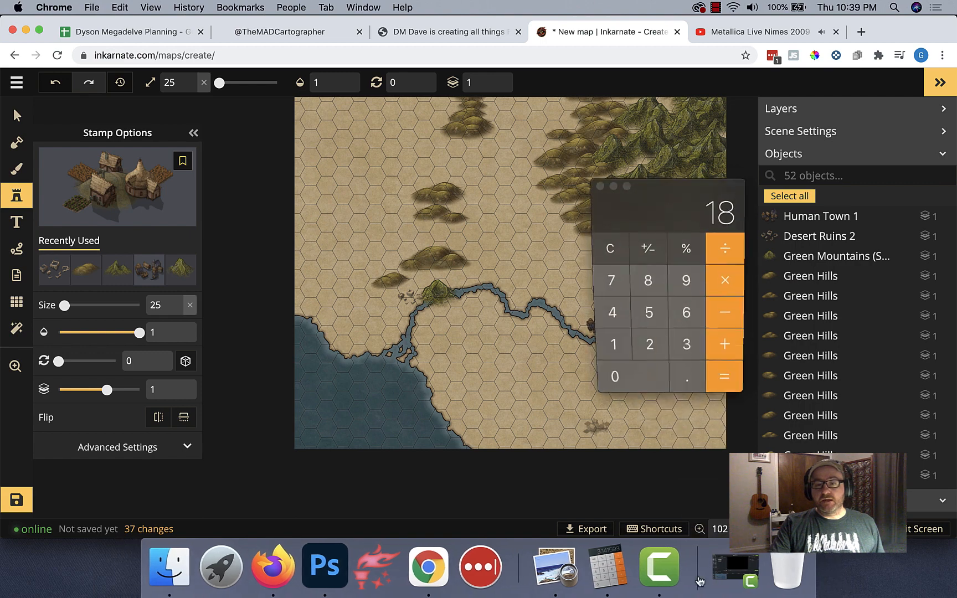
click(611, 241)
text(25)
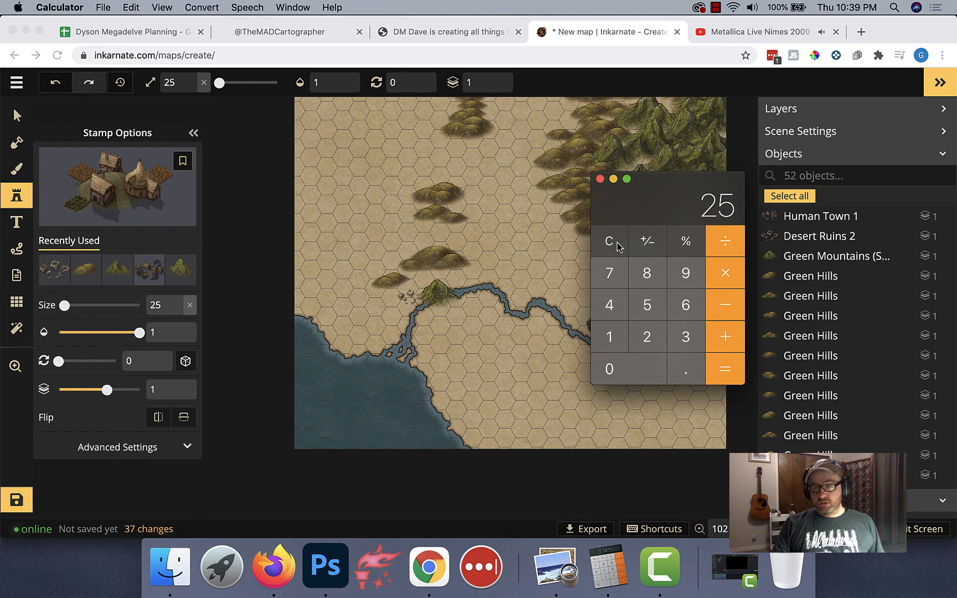
text(*25)
key(Return)
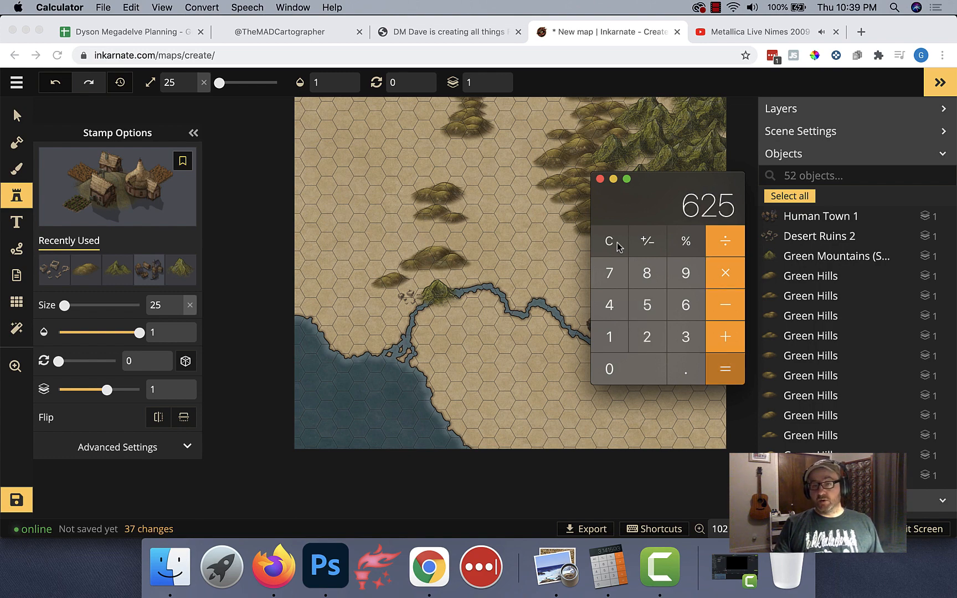
text(/12)
key(Return)
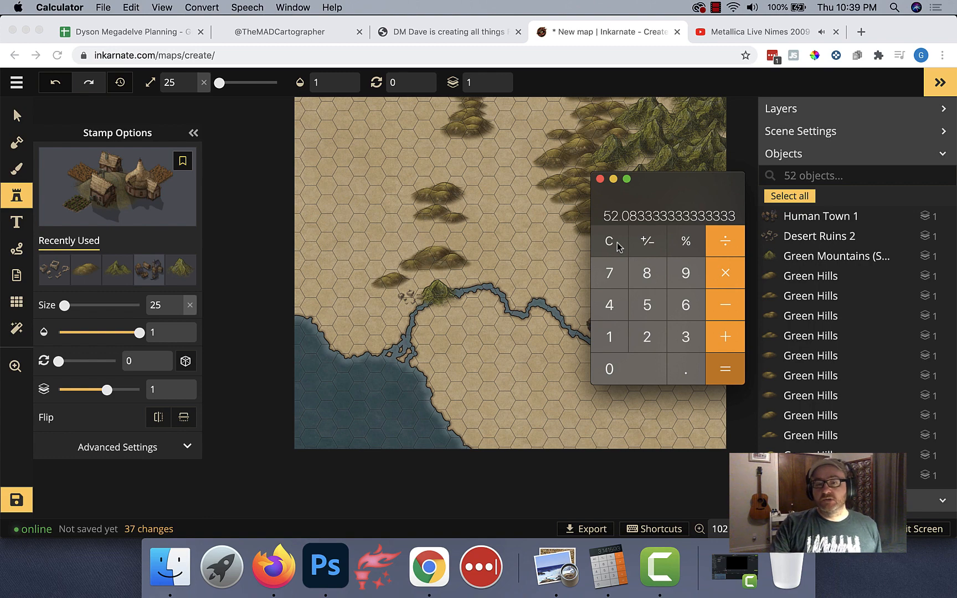
click(618, 245)
- Look up the square root of 52 with a Google search in a new browser tab
click(861, 34)
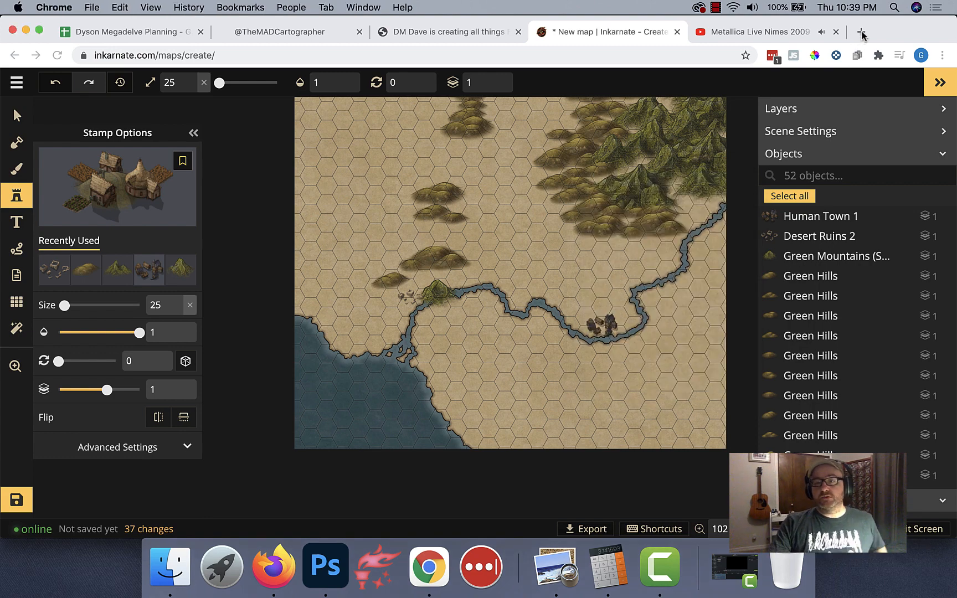
click(862, 34)
text(square ro)
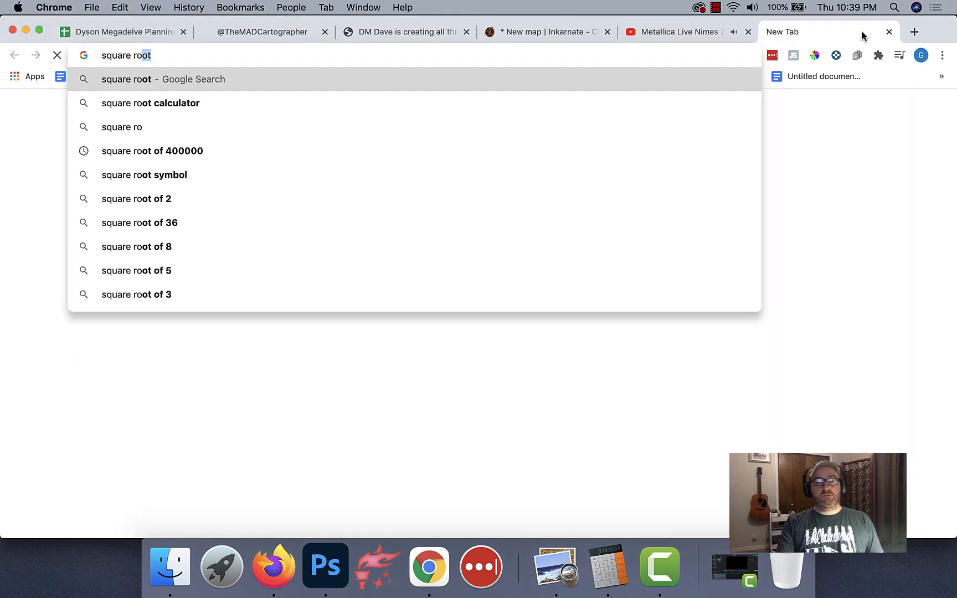
text(ot of 52)
key(Return)
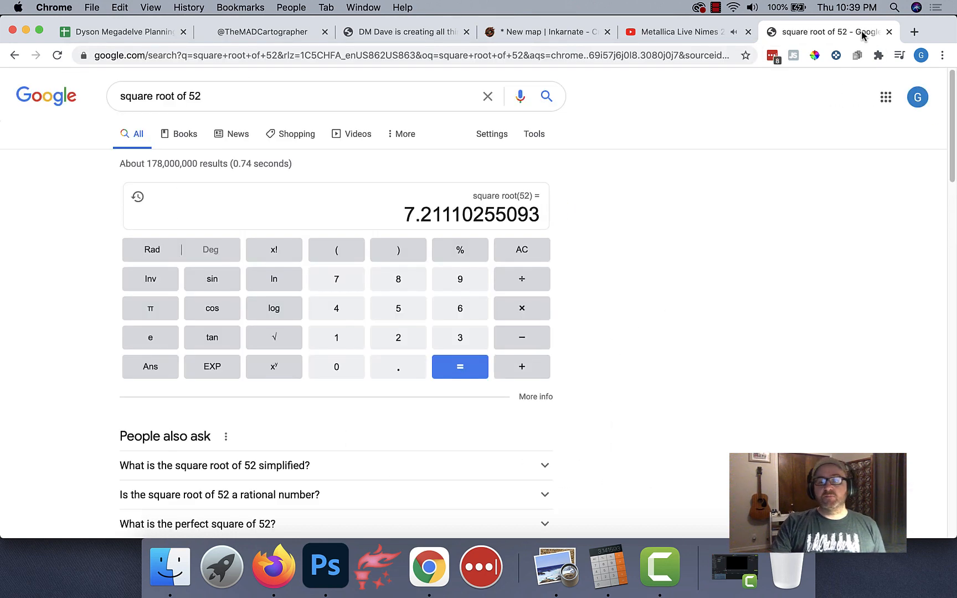
- Return to the Inkarnate map and place villages on the southern coast, by the northeastern river, beside the north-central hills, and on the western coast
click(530, 33)
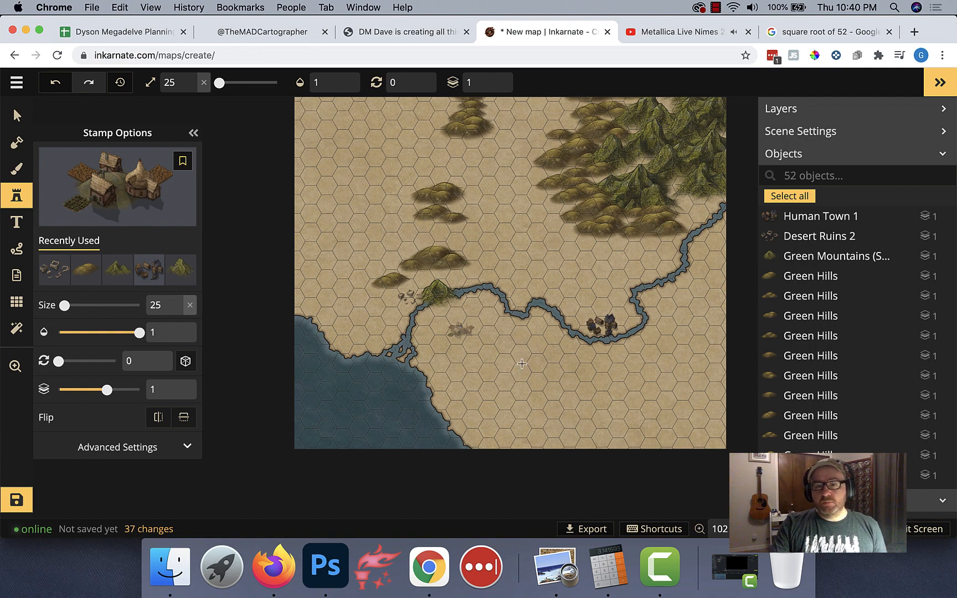
click(446, 399)
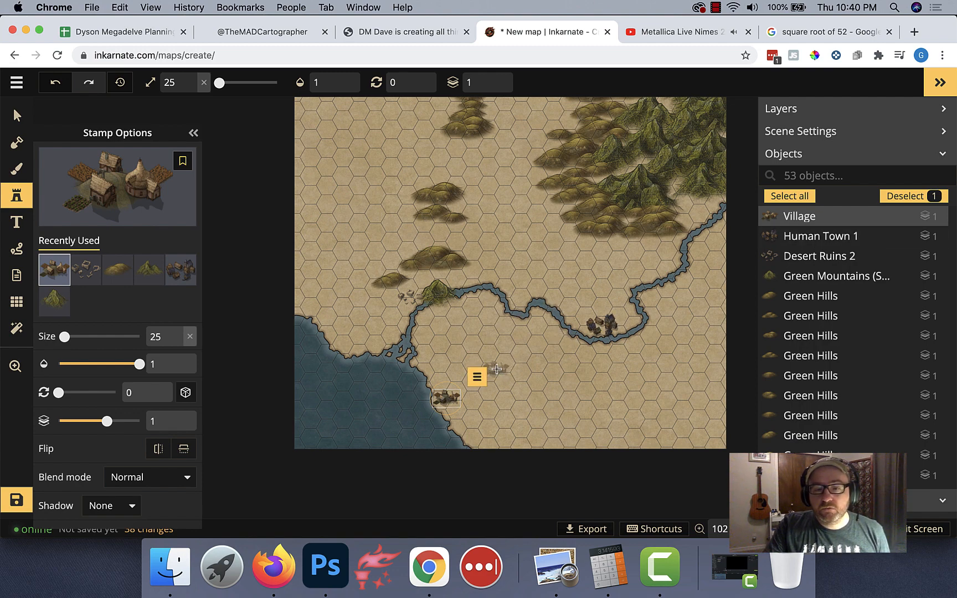
click(664, 250)
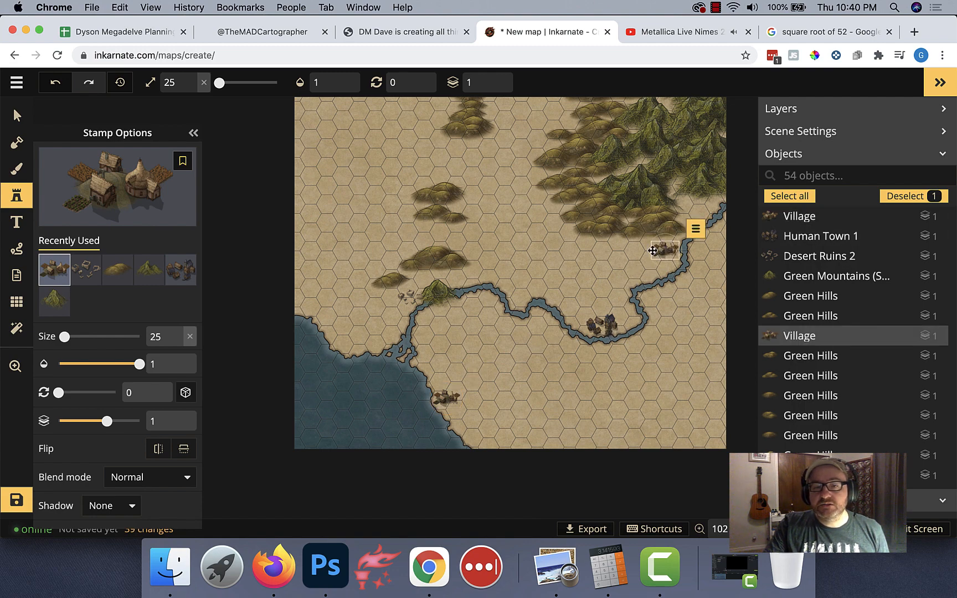
click(470, 205)
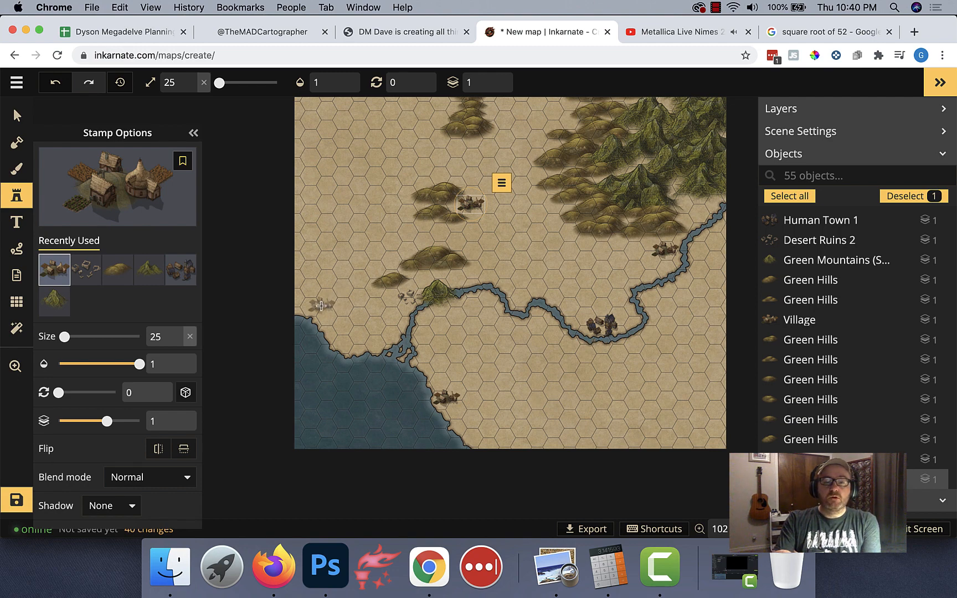
click(321, 305)
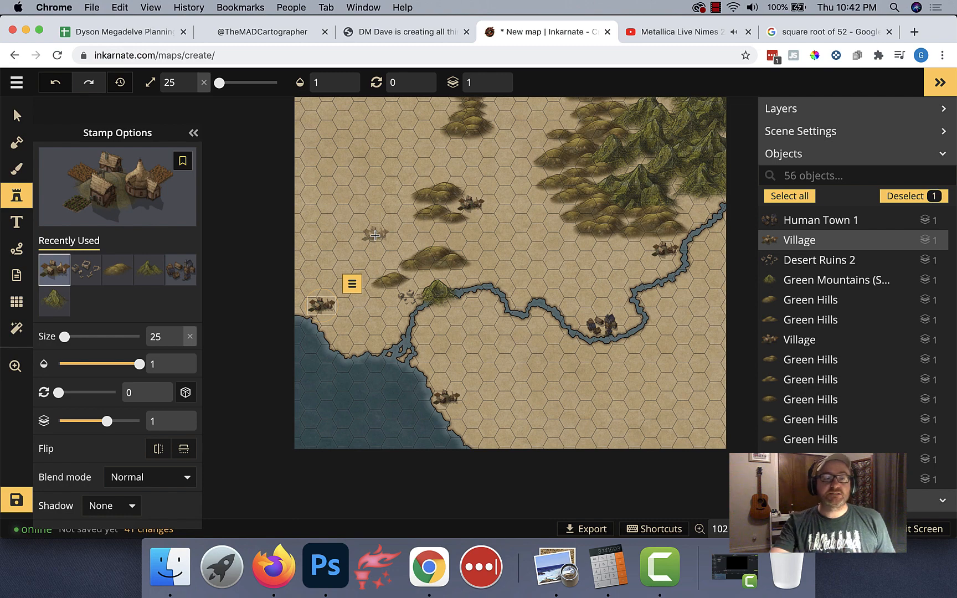
- Clear the "village" search in the stamp catalog, browse the Fantasy Regional HD stamps, and choose the intact pointed tower from the Abandoned set
click(118, 191)
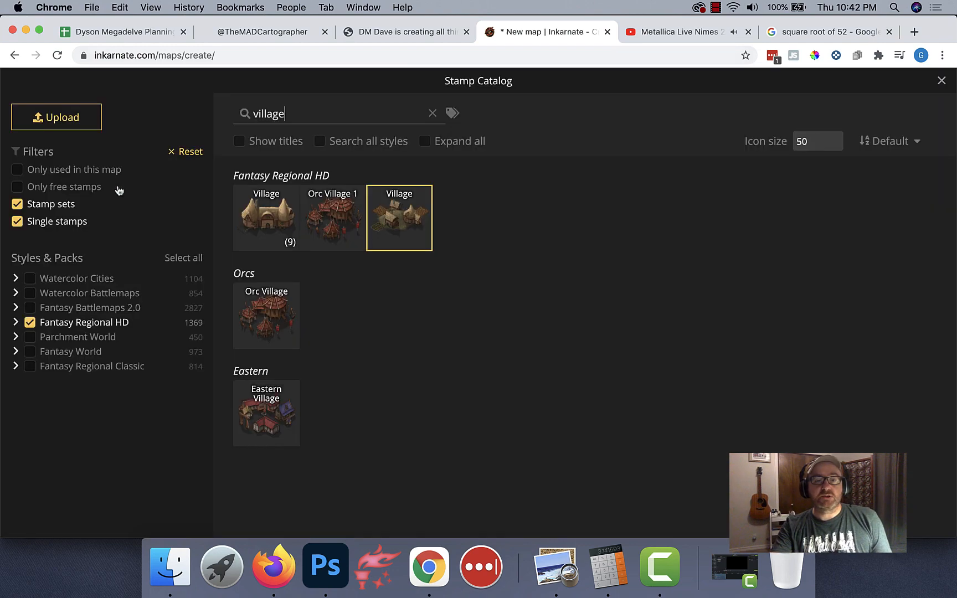
click(432, 114)
scroll(481, 261, down, 5)
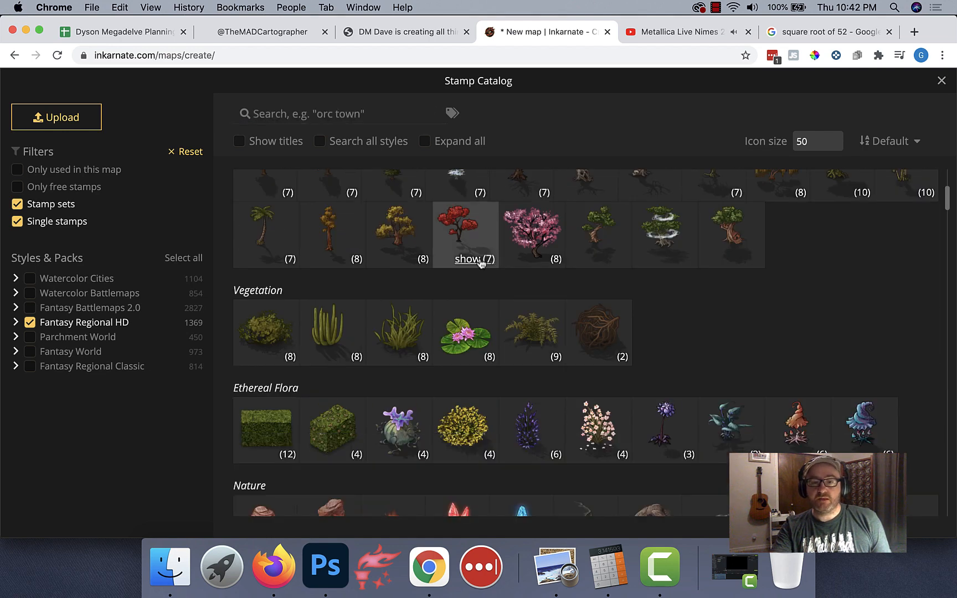
scroll(481, 263, down, 3)
scroll(481, 263, down, 4)
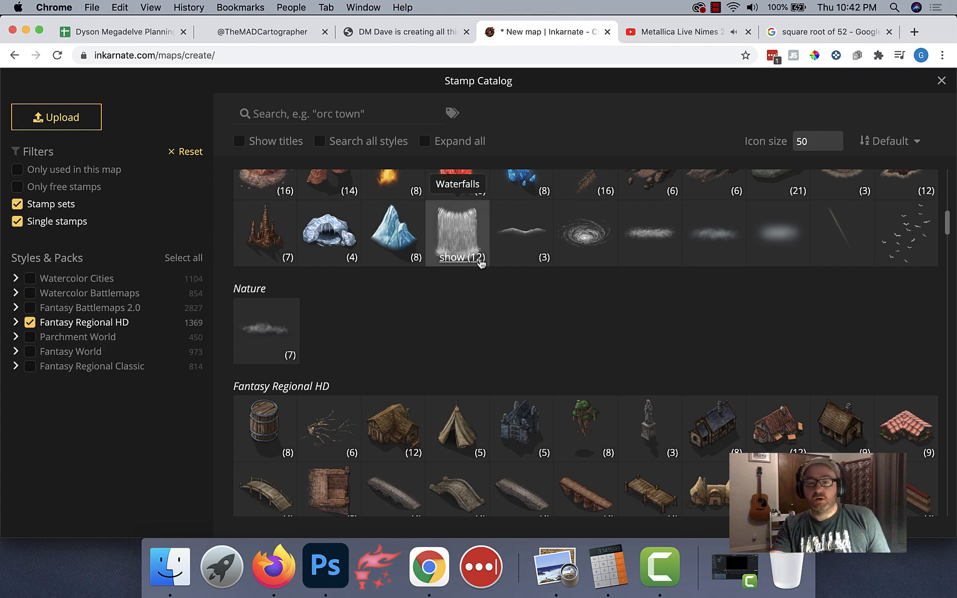
scroll(481, 263, down, 5)
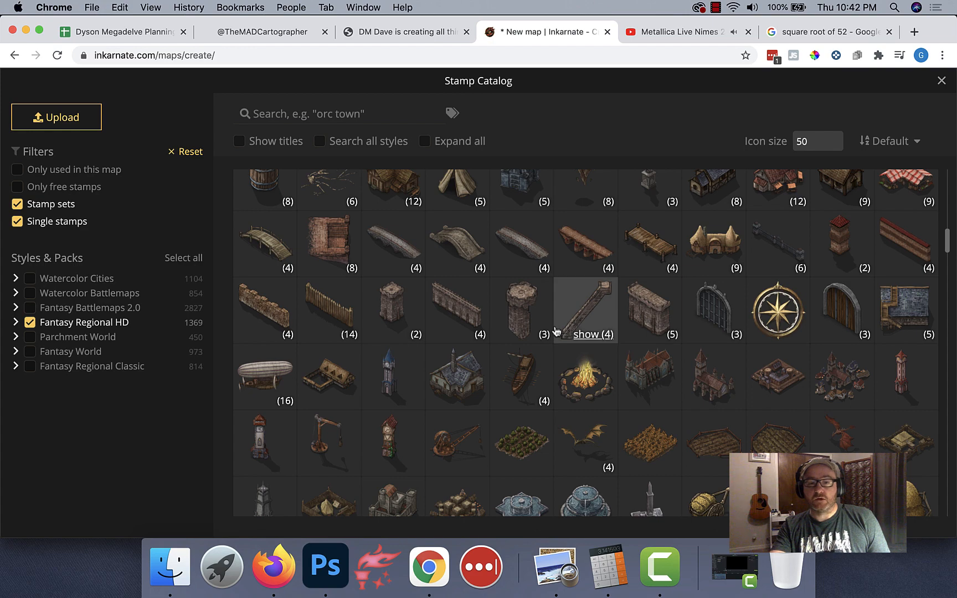
scroll(557, 331, down, 3)
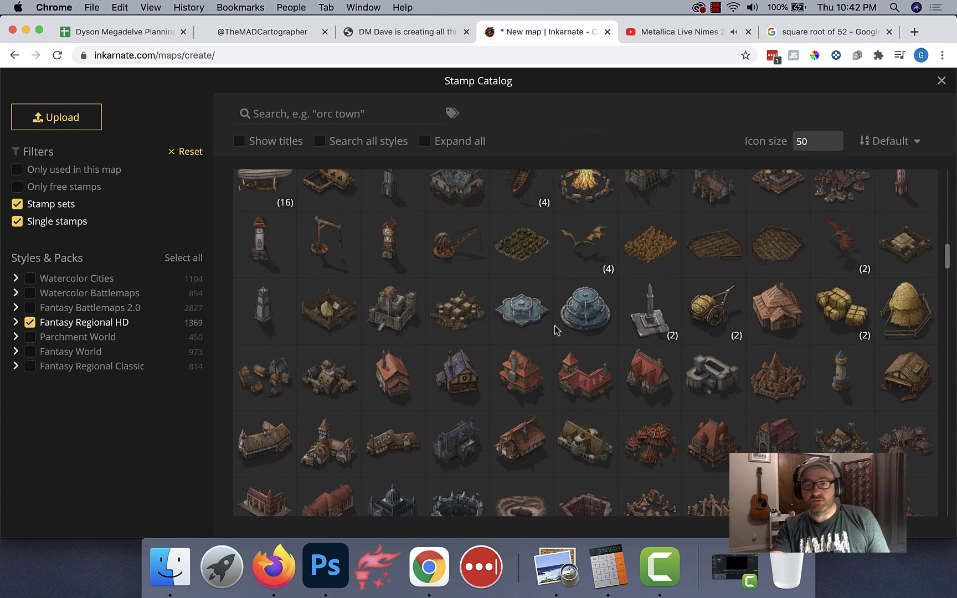
scroll(557, 330, down, 3)
scroll(556, 331, down, 1)
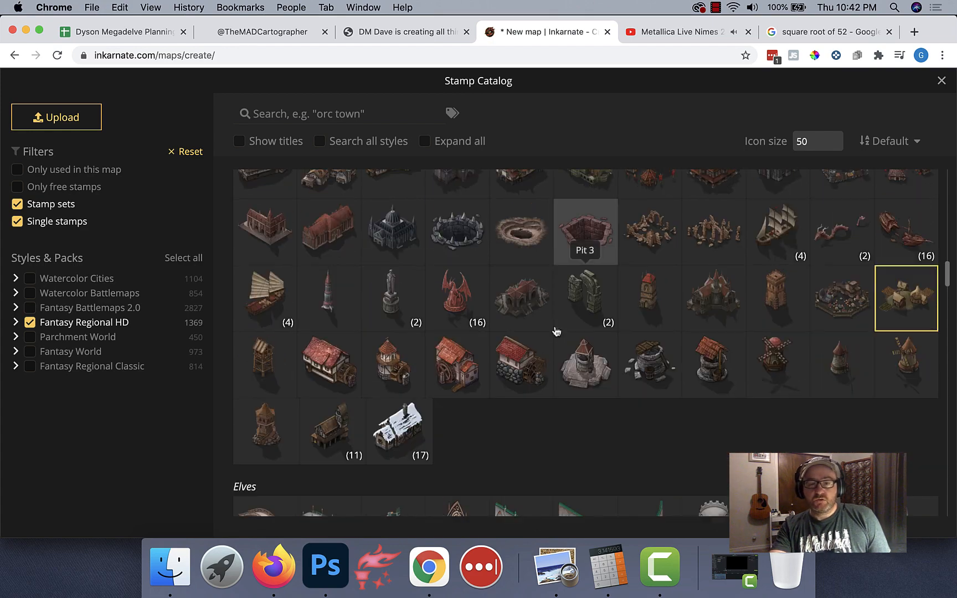
scroll(556, 331, down, 1)
scroll(556, 331, up, 4)
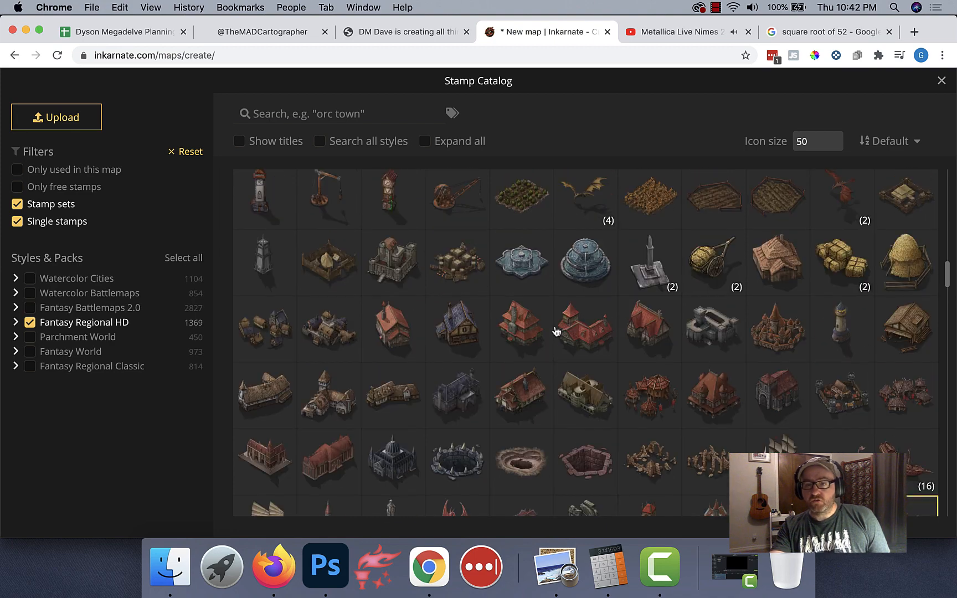
scroll(556, 331, down, 3)
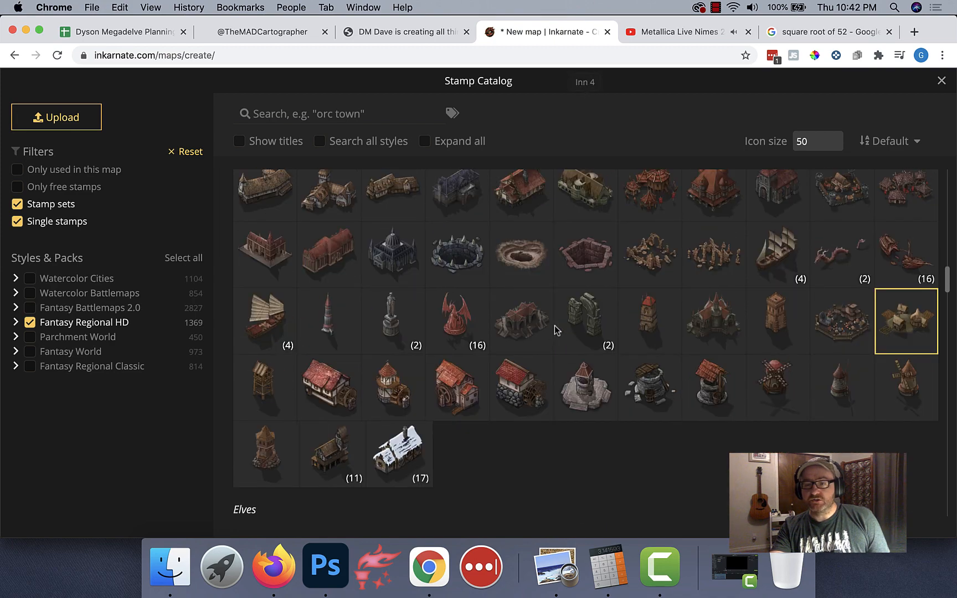
scroll(557, 331, down, 5)
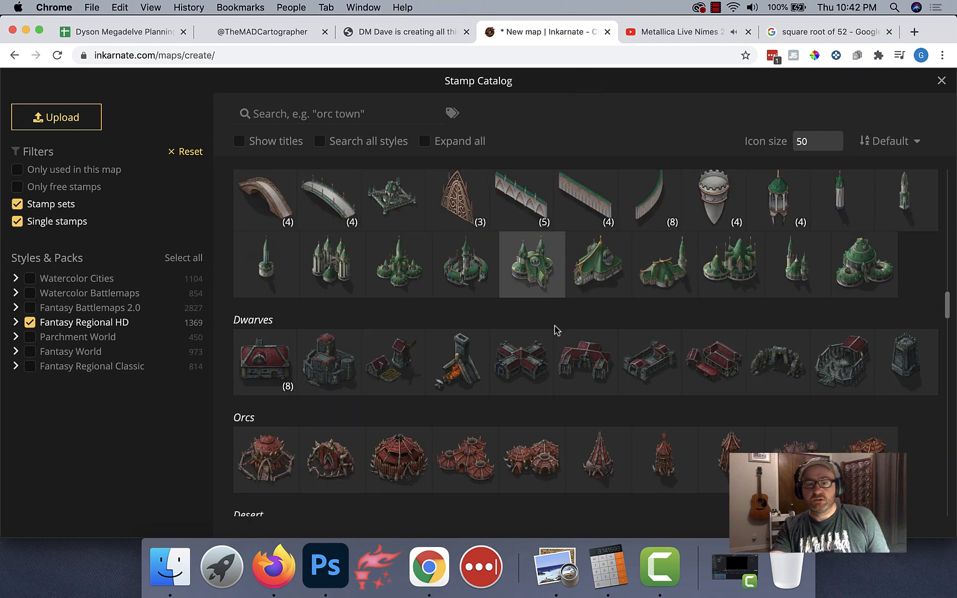
scroll(556, 330, down, 2)
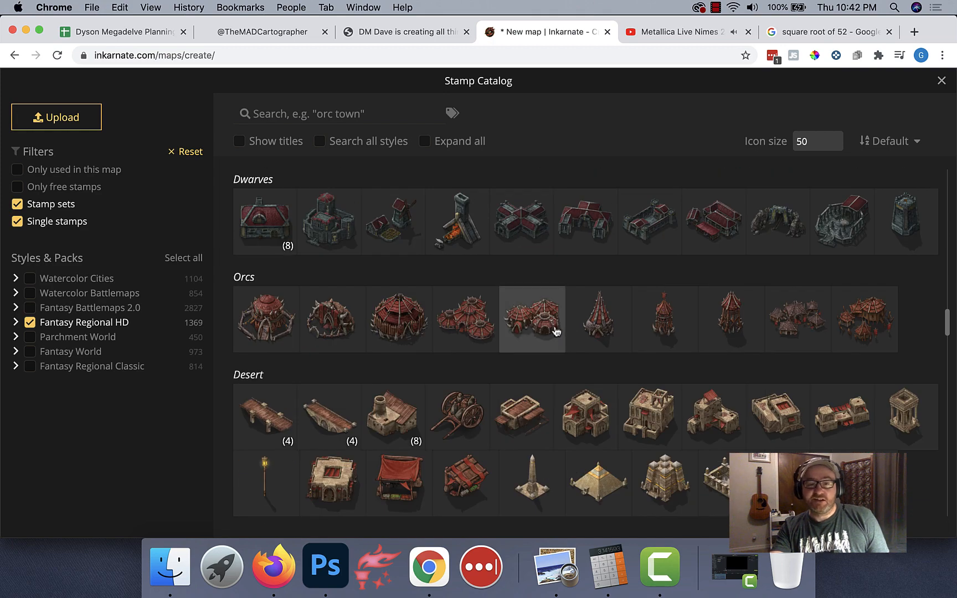
scroll(556, 330, down, 4)
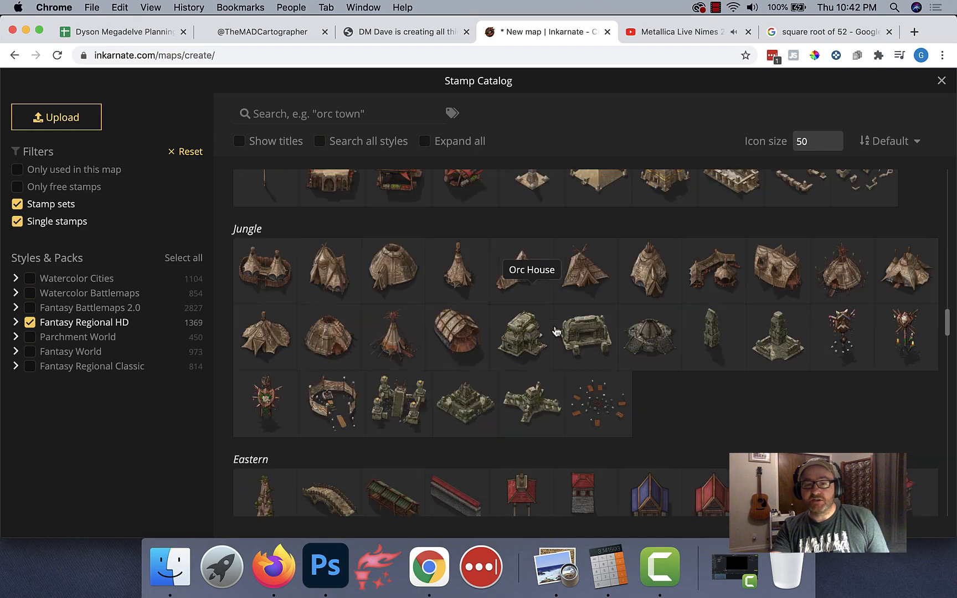
scroll(556, 330, down, 2)
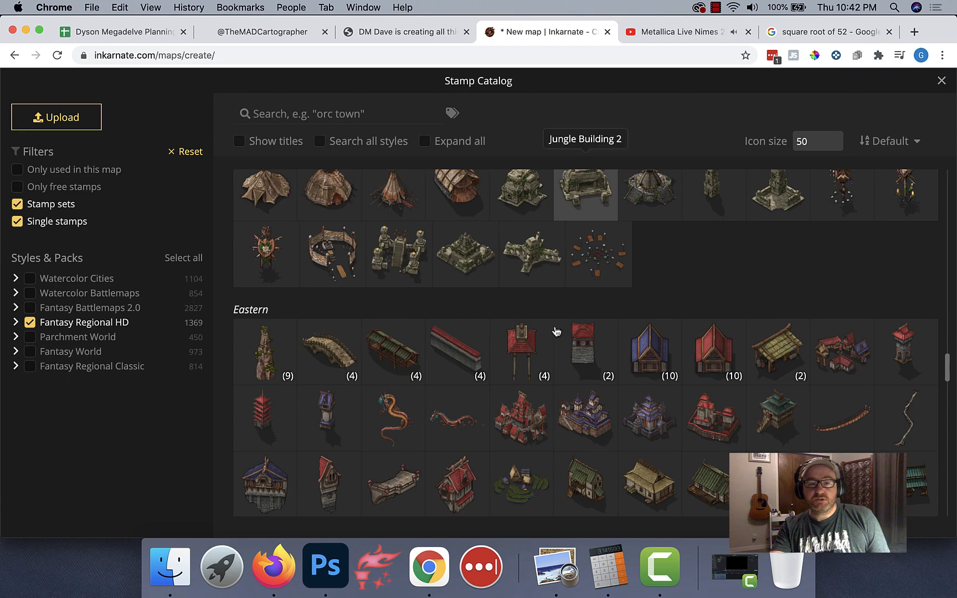
scroll(557, 330, down, 9)
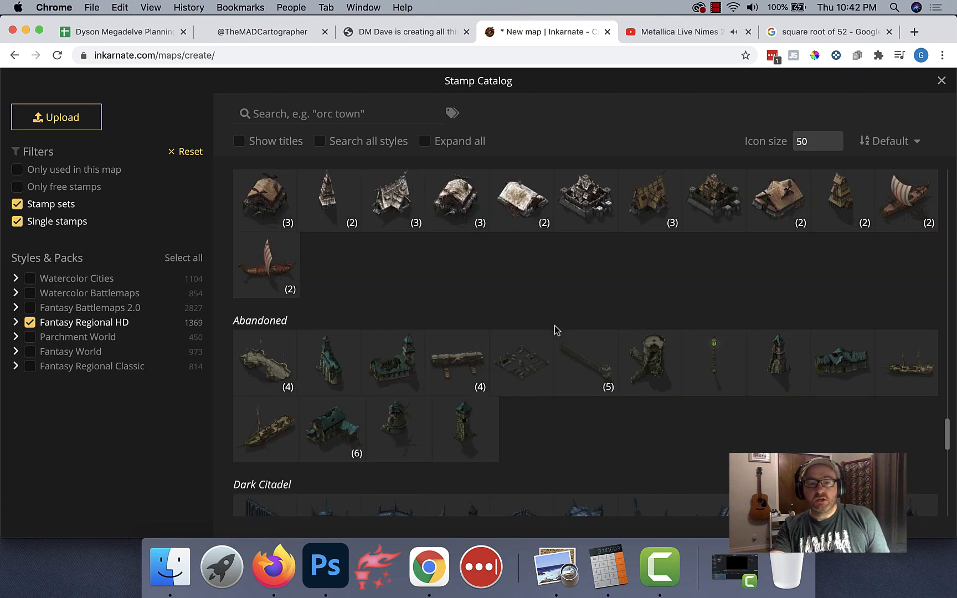
scroll(556, 330, down, 2)
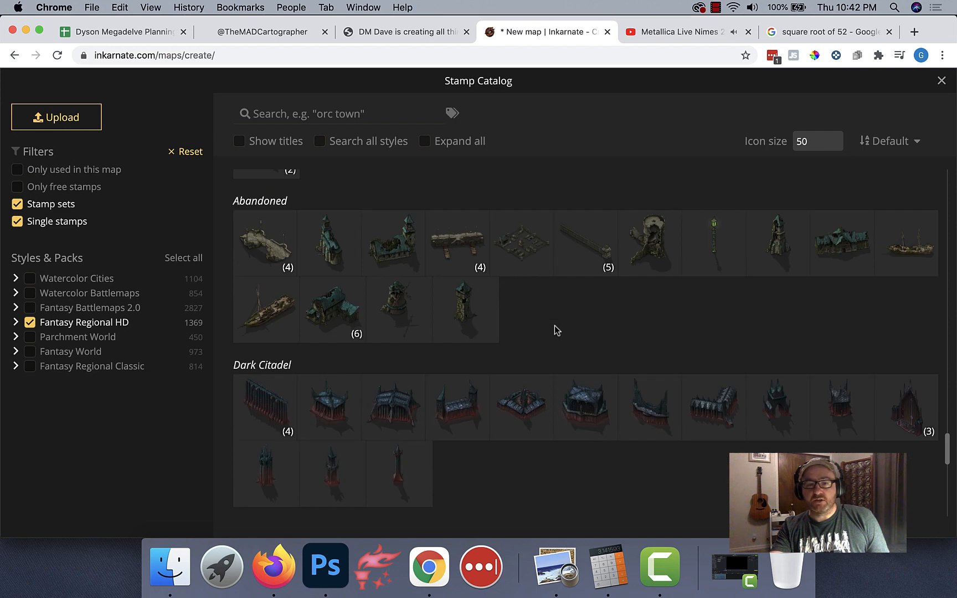
scroll(556, 330, up, 1)
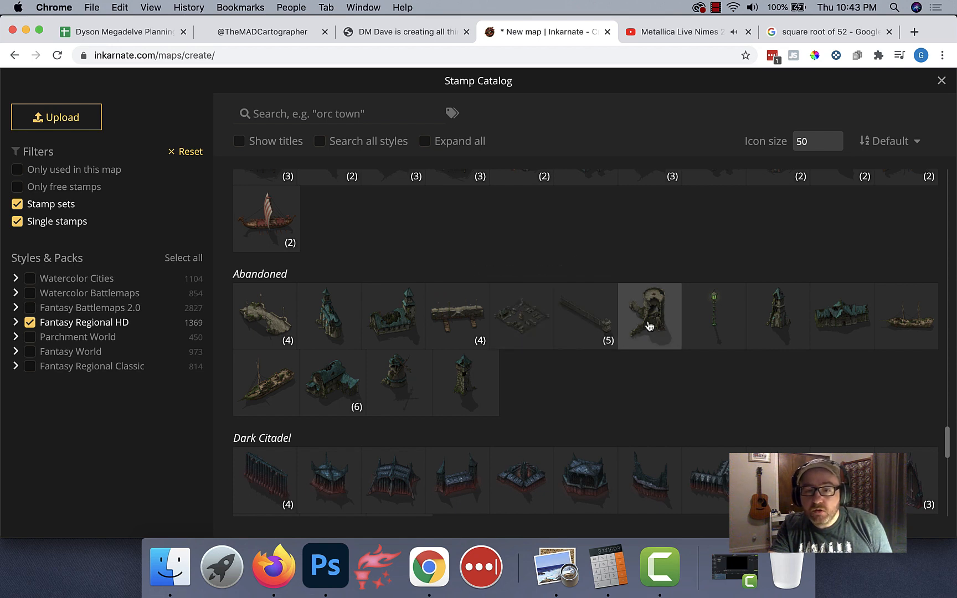
click(775, 324)
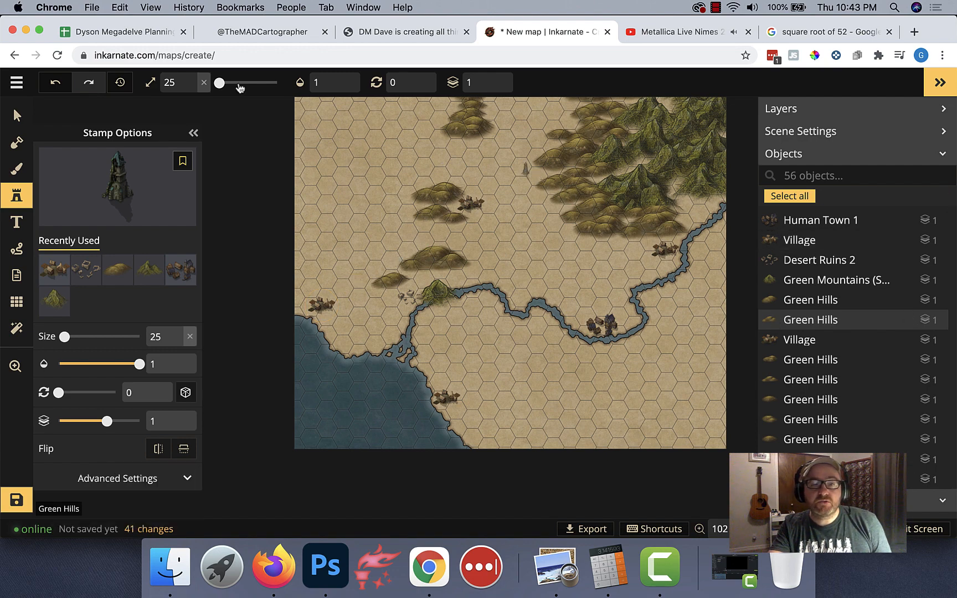
- Set the abandoned tower stamp's size to 50 and place it just above the hills on the northwestern edge of the mountain range
drag(220, 82, 224, 83)
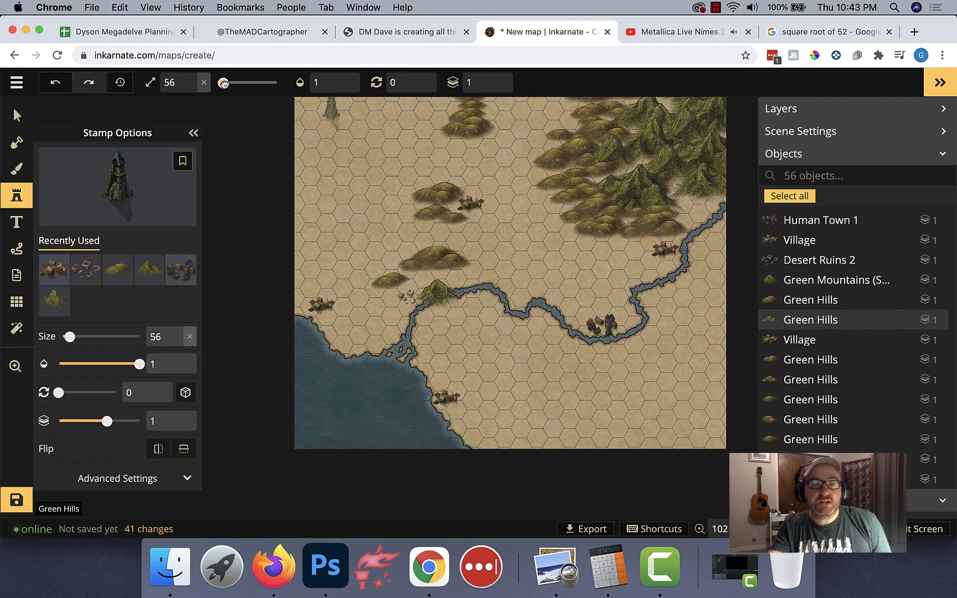
click(190, 89)
click(190, 88)
click(190, 89)
click(190, 88)
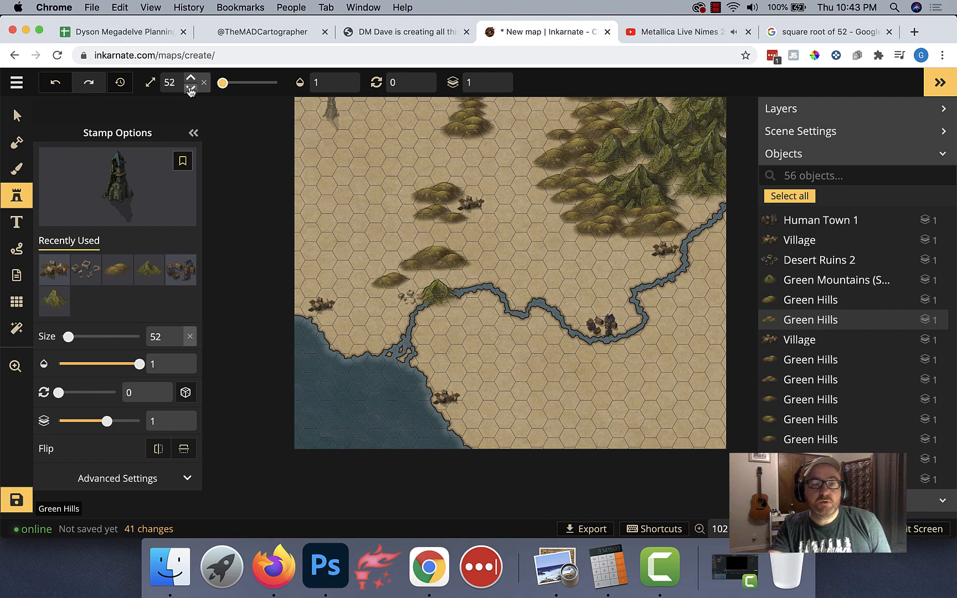
click(191, 89)
click(191, 89)
click(190, 89)
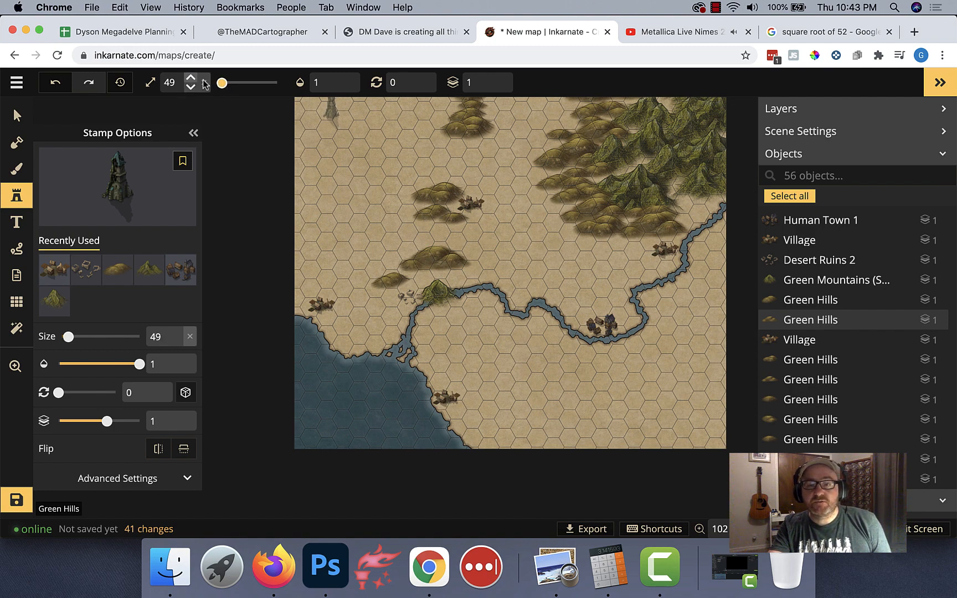
click(190, 77)
drag(484, 129, 487, 214)
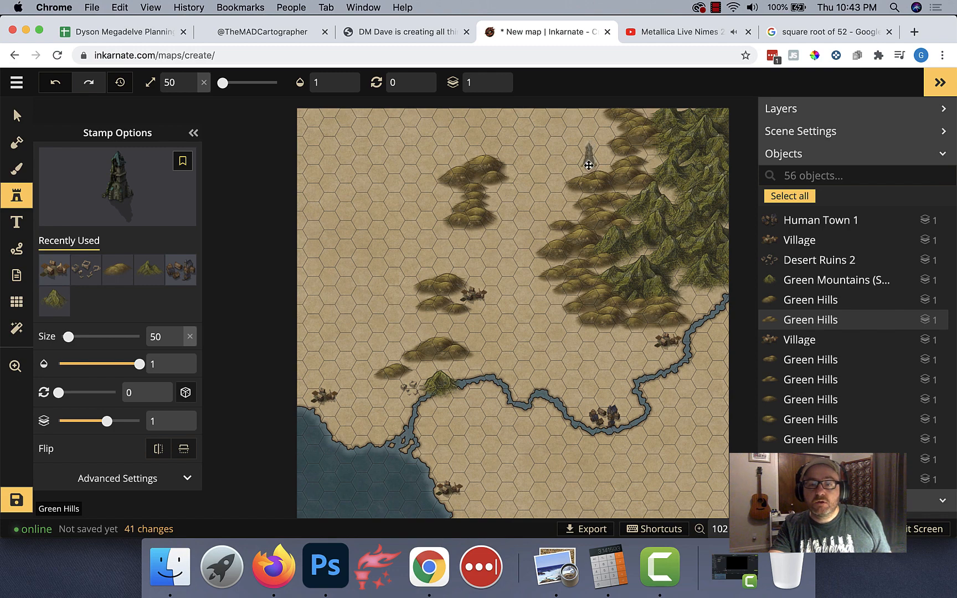
click(588, 160)
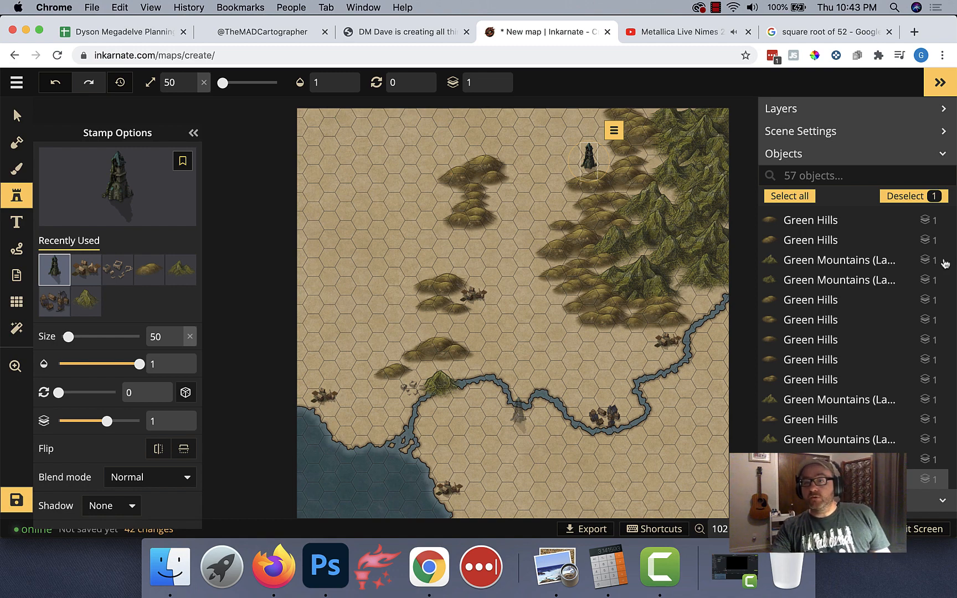
- Search Google for "dice roller" in a new browser tab and roll a 20-sided die
click(915, 34)
text(dice roller)
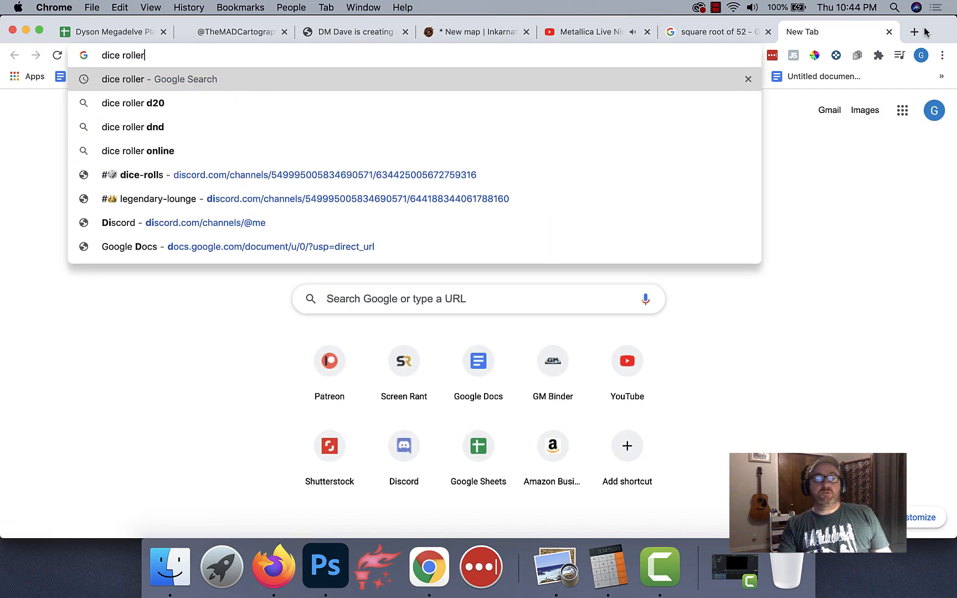
key(Return)
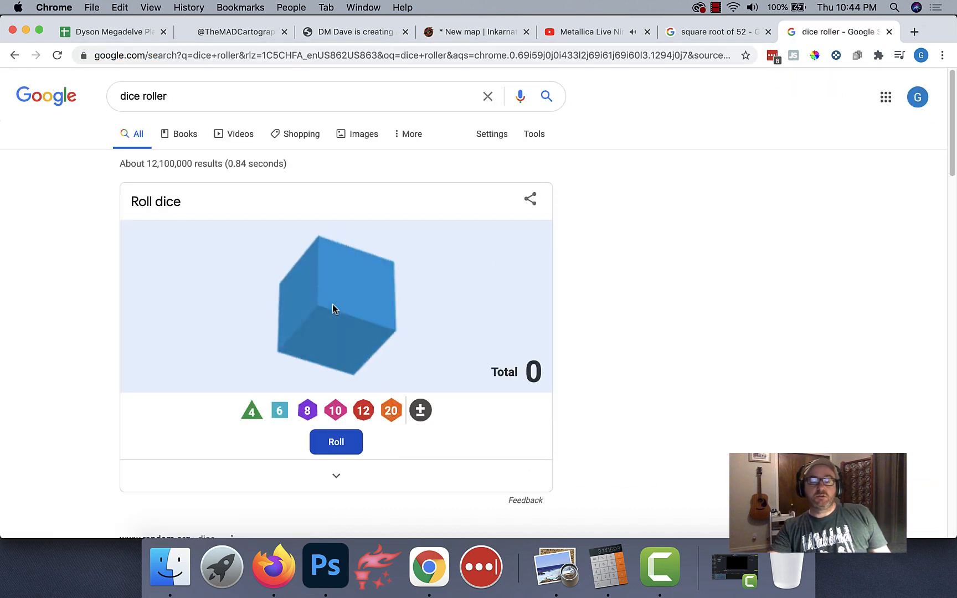
click(389, 414)
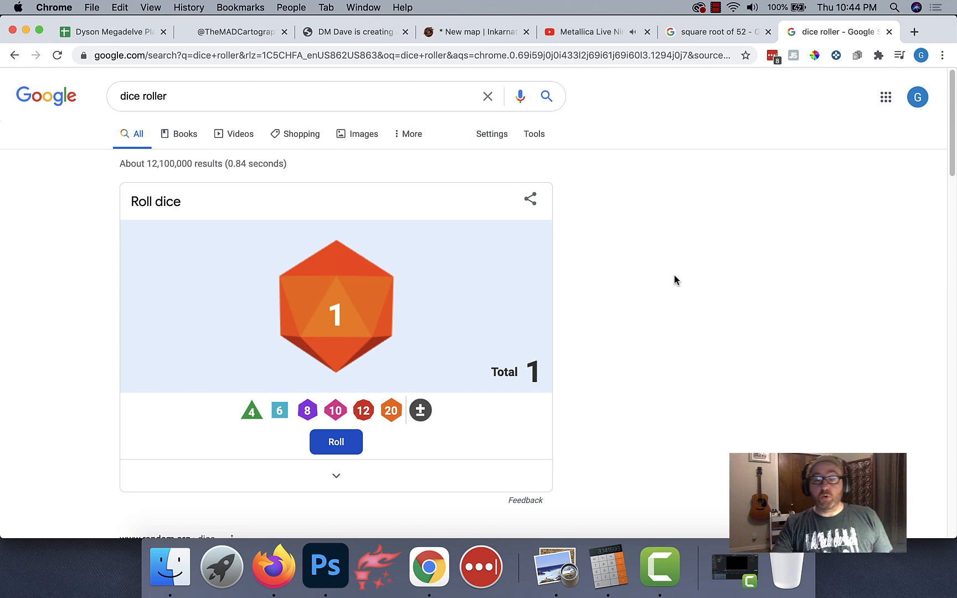
- Return to the Inkarnate map and search the stamp catalog for "pyramid"
click(471, 32)
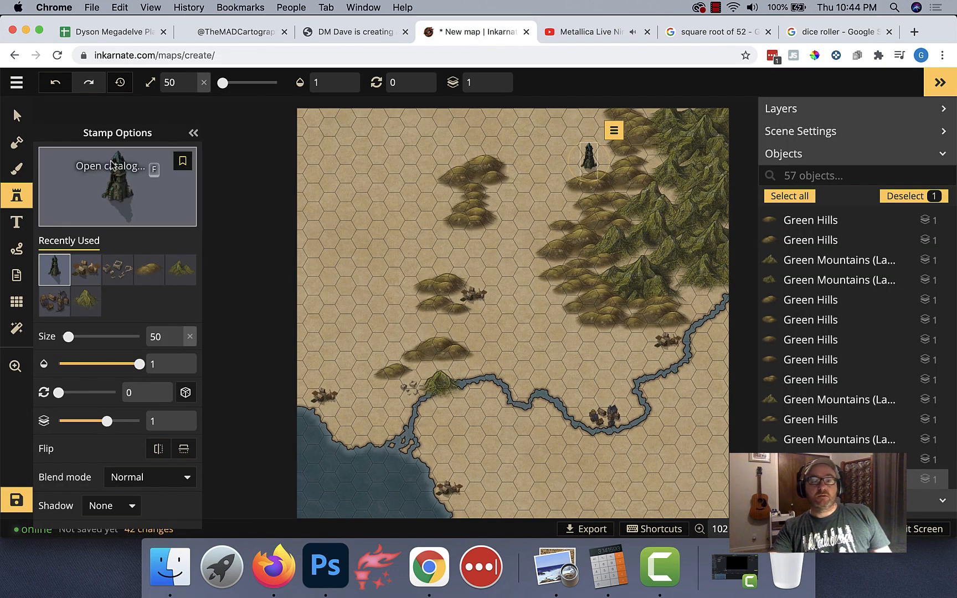
click(117, 178)
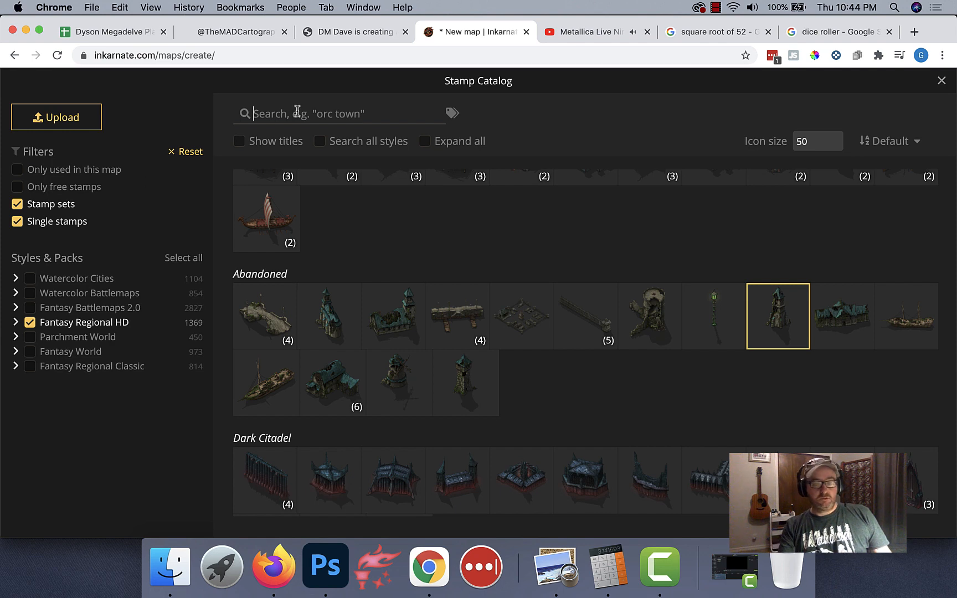
text(pyramid)
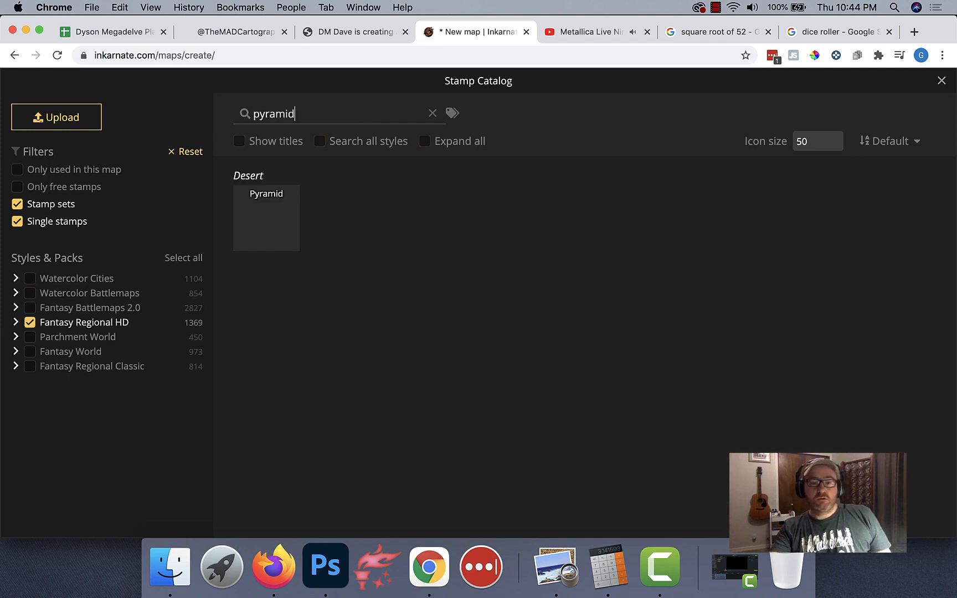
- Replace the catalog search with "temple", compare the matching stamps, and choose Temple 1 from Fantasy Regional HD
drag(305, 113, 237, 109)
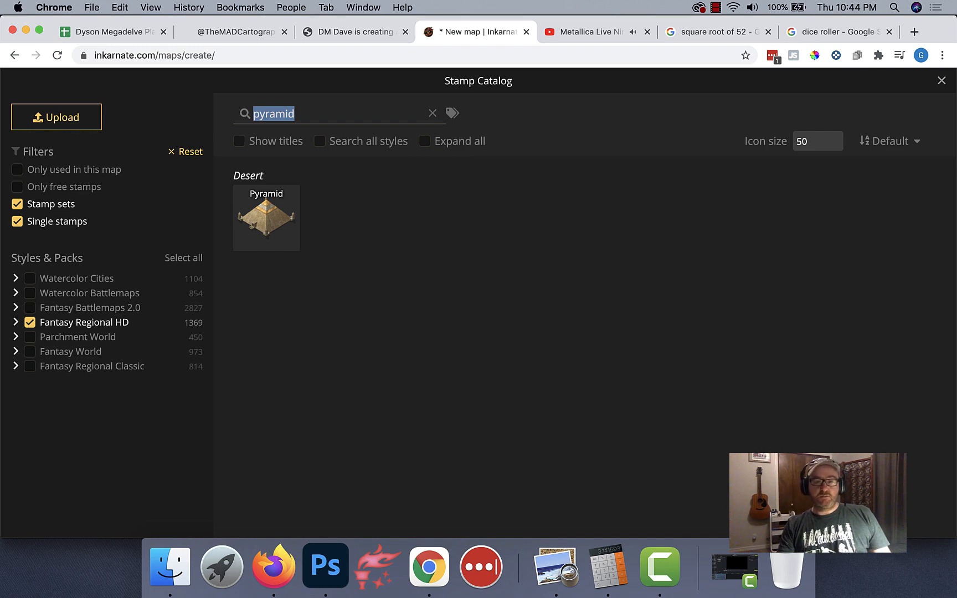
key(BackSpace)
text(temple)
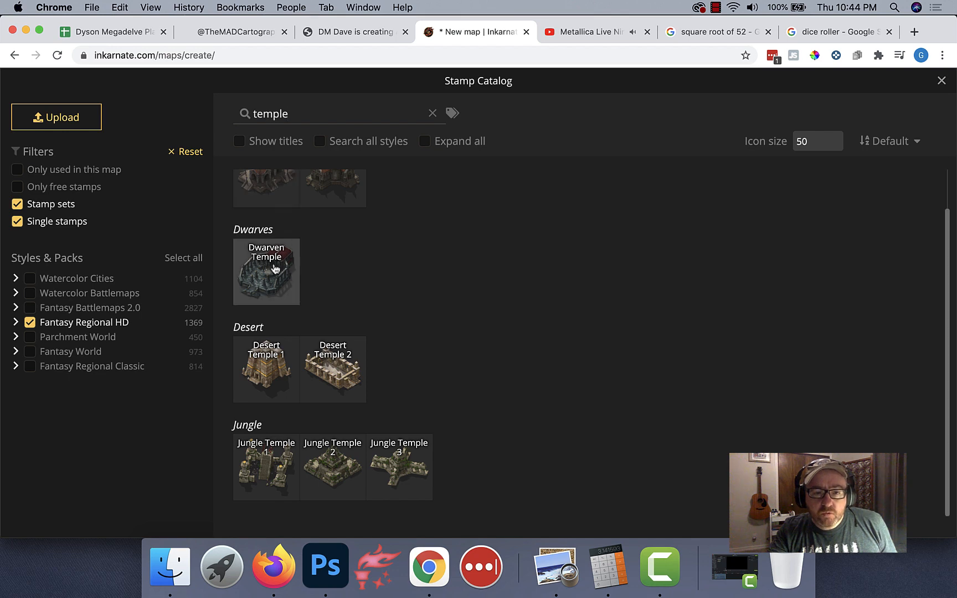
scroll(275, 269, up, 2)
scroll(303, 303, down, 2)
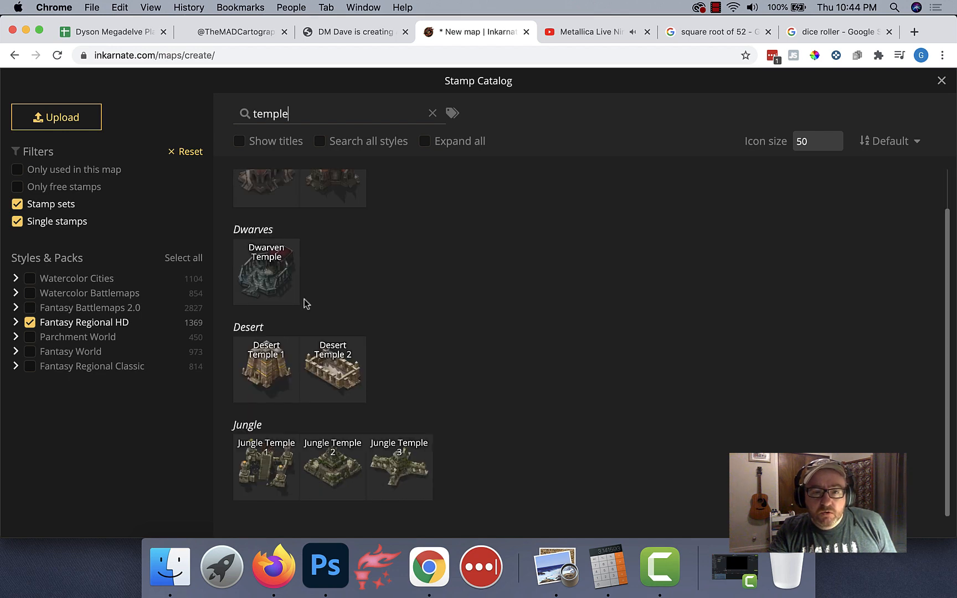
scroll(303, 303, up, 2)
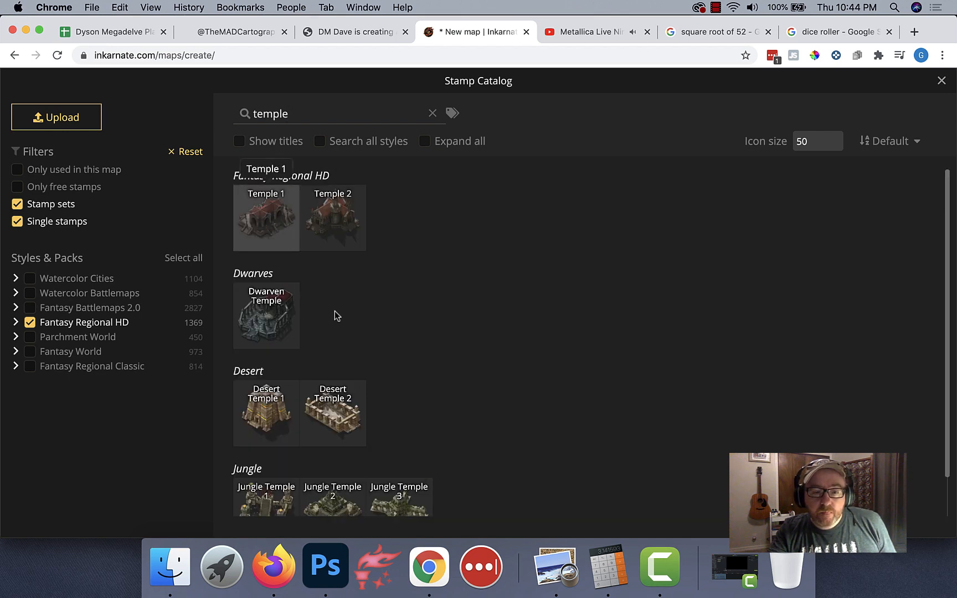
scroll(336, 314, down, 2)
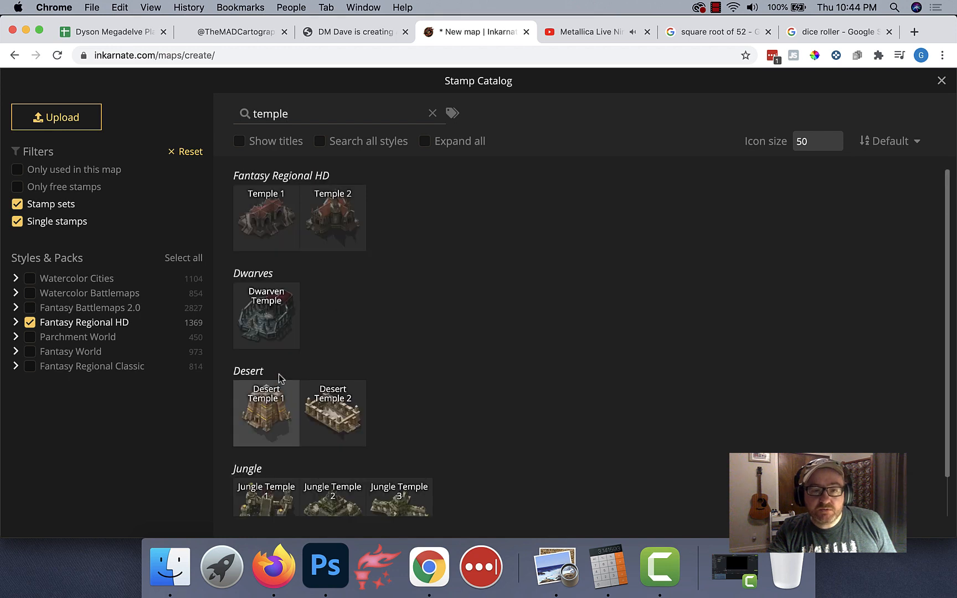
scroll(280, 379, up, 2)
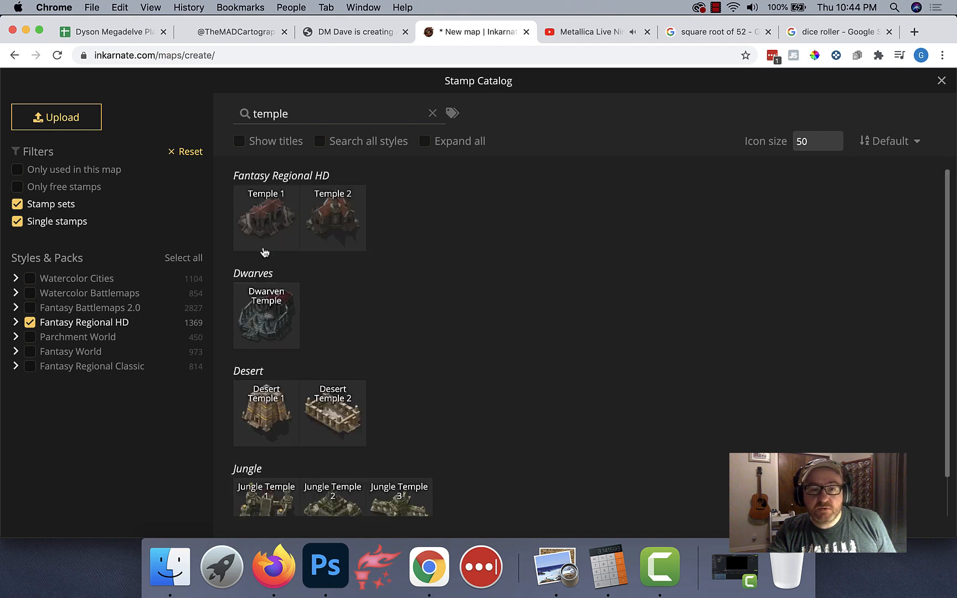
click(269, 221)
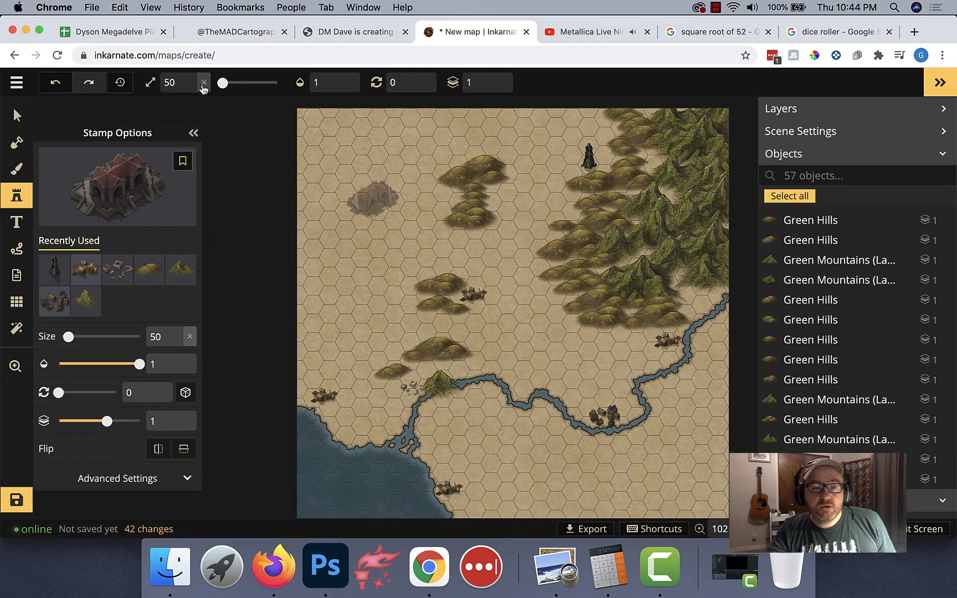
- Set the Temple 1 stamp's size to 25 and place it on the open plain west of the northern hills
double_click(177, 82)
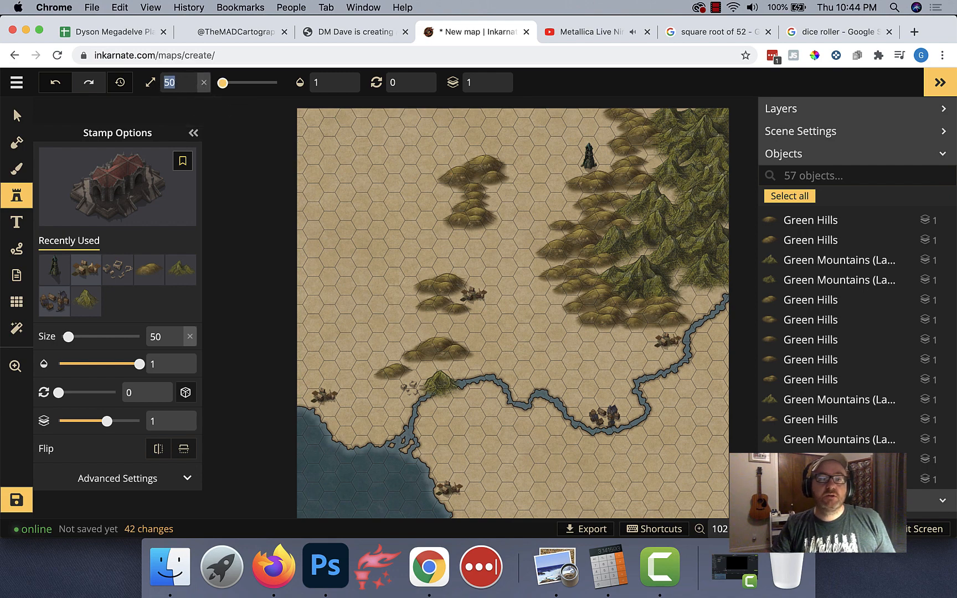
text(25)
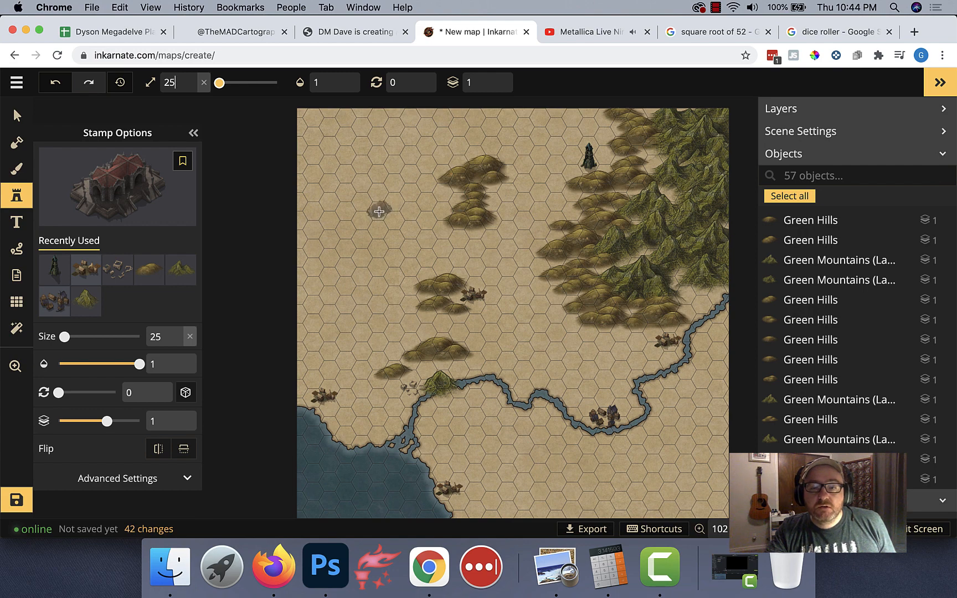
click(379, 212)
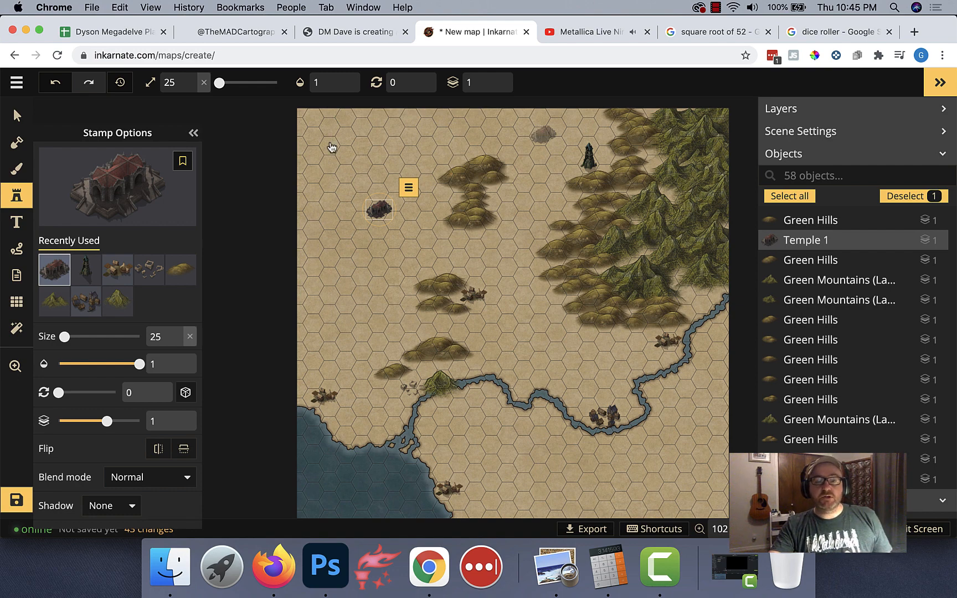
- Replace the stamp catalog search with "keep" and choose the Keep stamp from Fantasy Regional HD
click(117, 187)
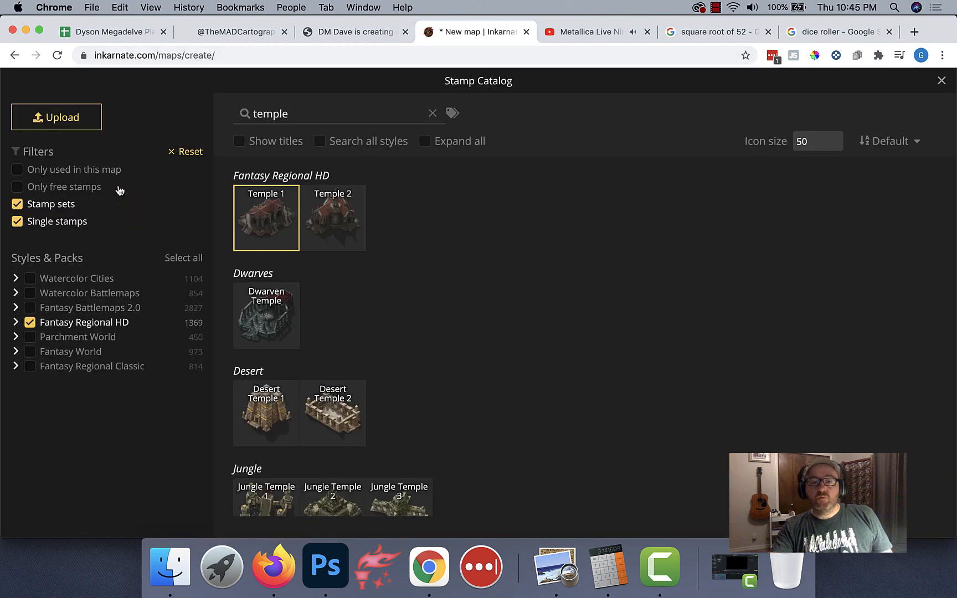
drag(295, 112, 233, 112)
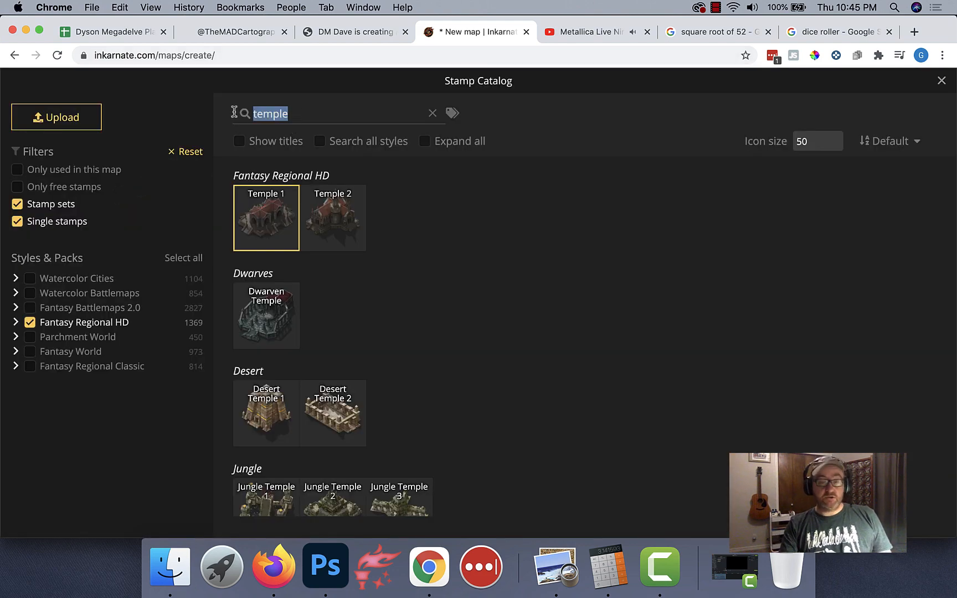
text(keep)
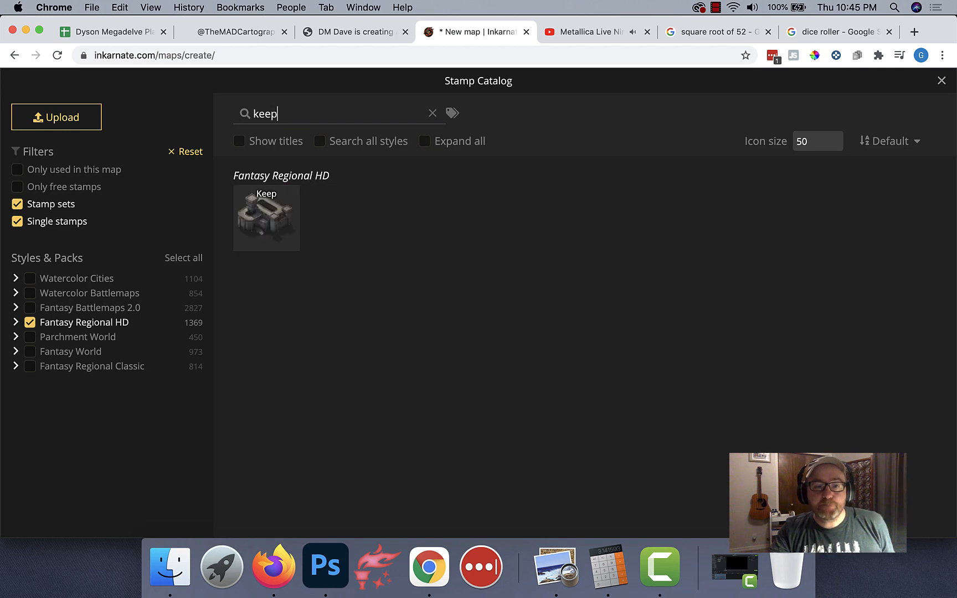
click(270, 227)
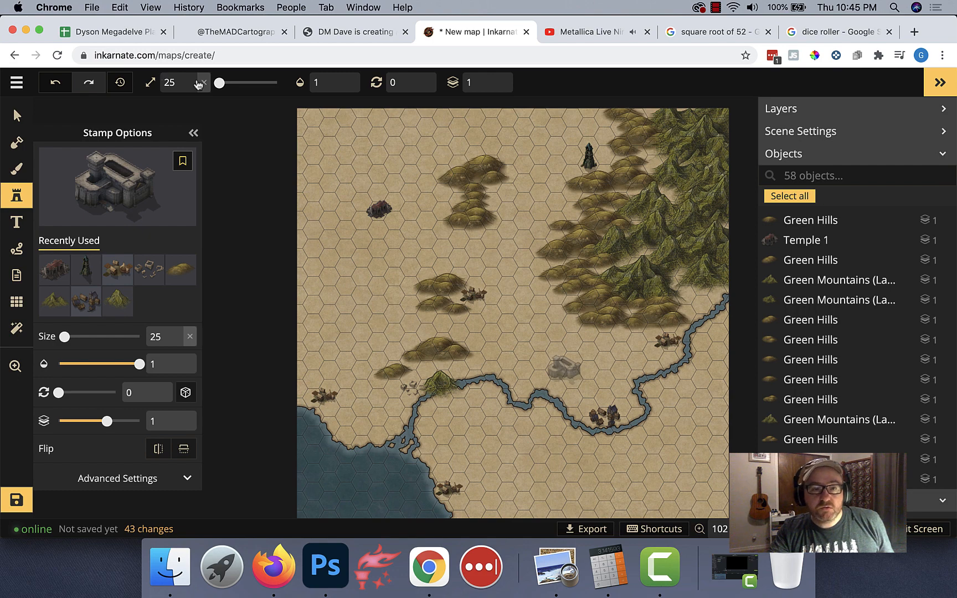
- Set the Keep stamp's size to 15 and place it just south of the river, between the lone green mountain and the town
double_click(167, 82)
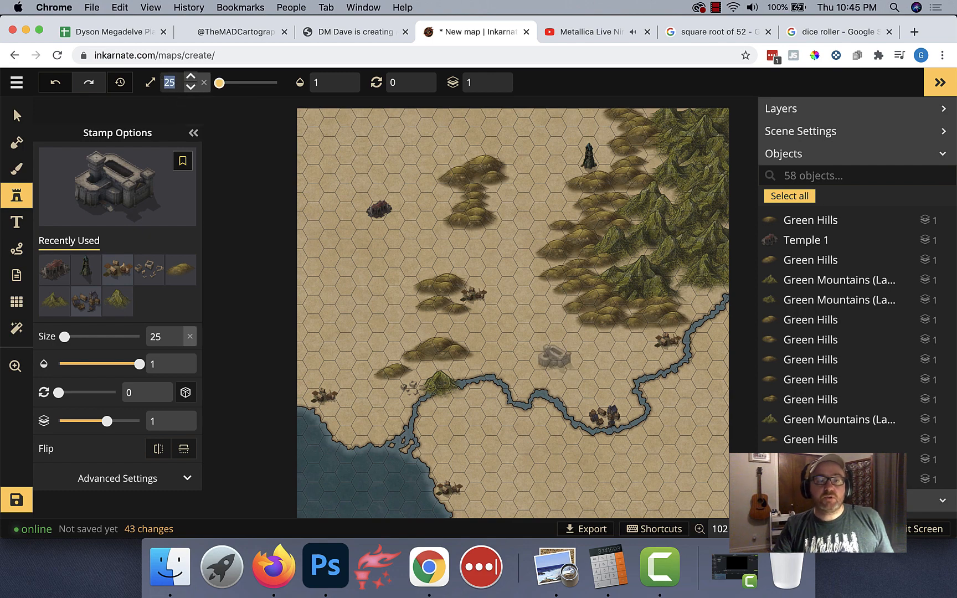
text(15)
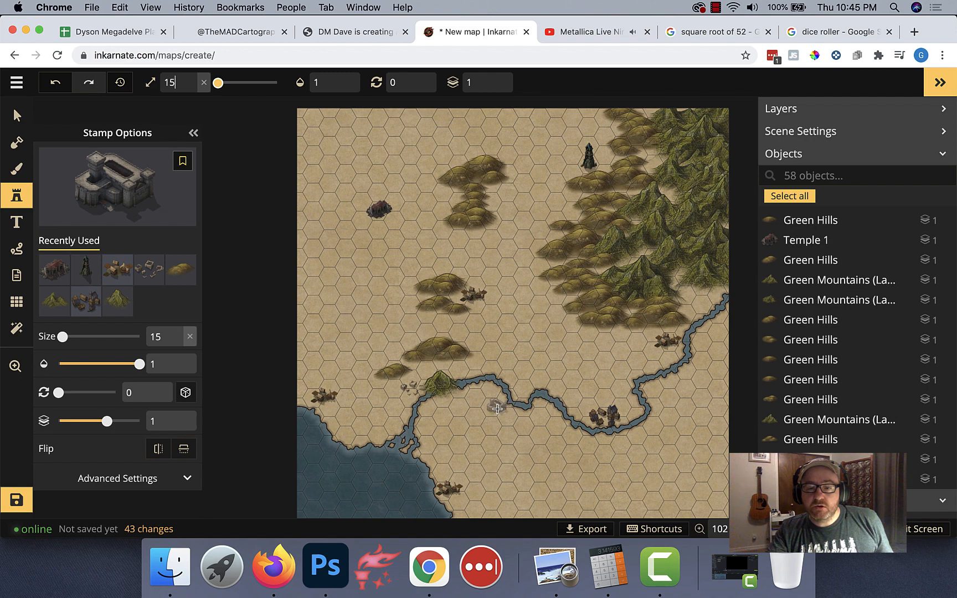
click(495, 408)
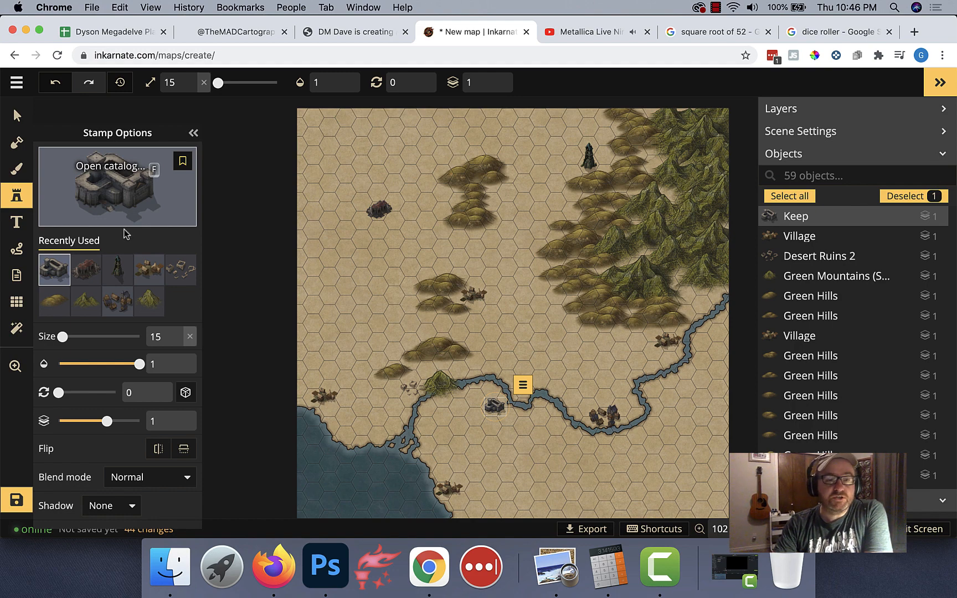
- Choose the recently used Village stamp, set its size to 25, and place it just southeast of the keep
click(163, 275)
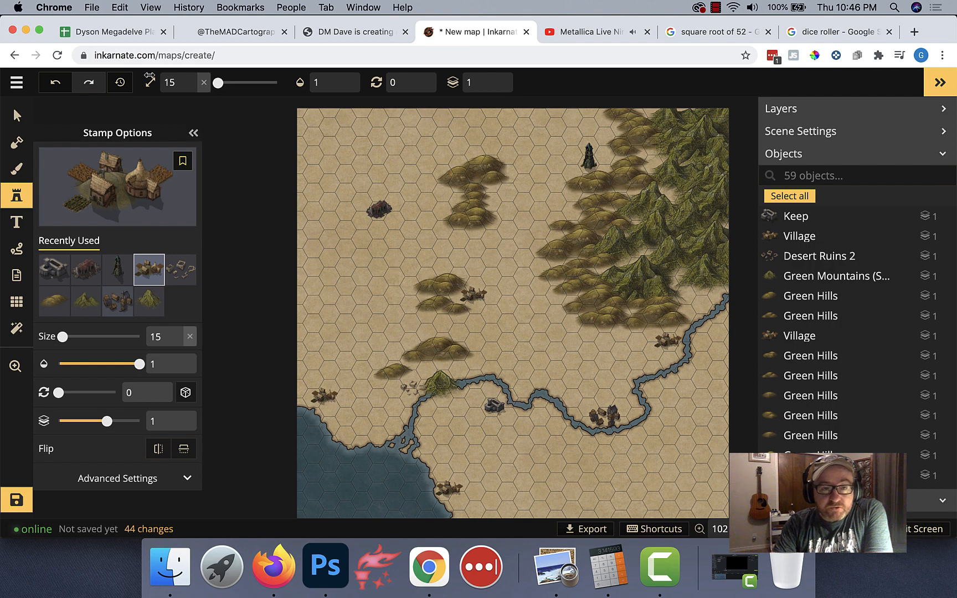
click(176, 83)
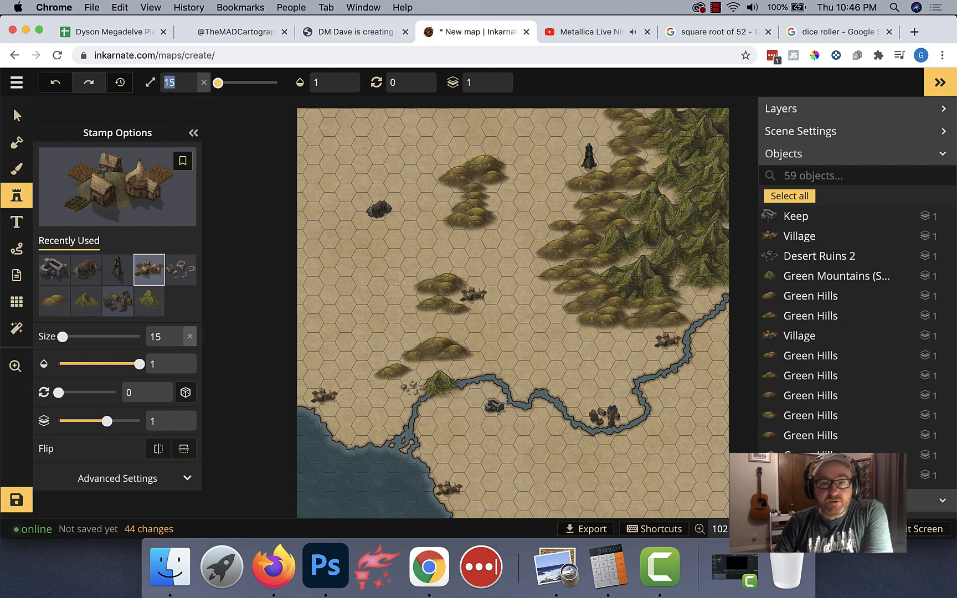
text(25)
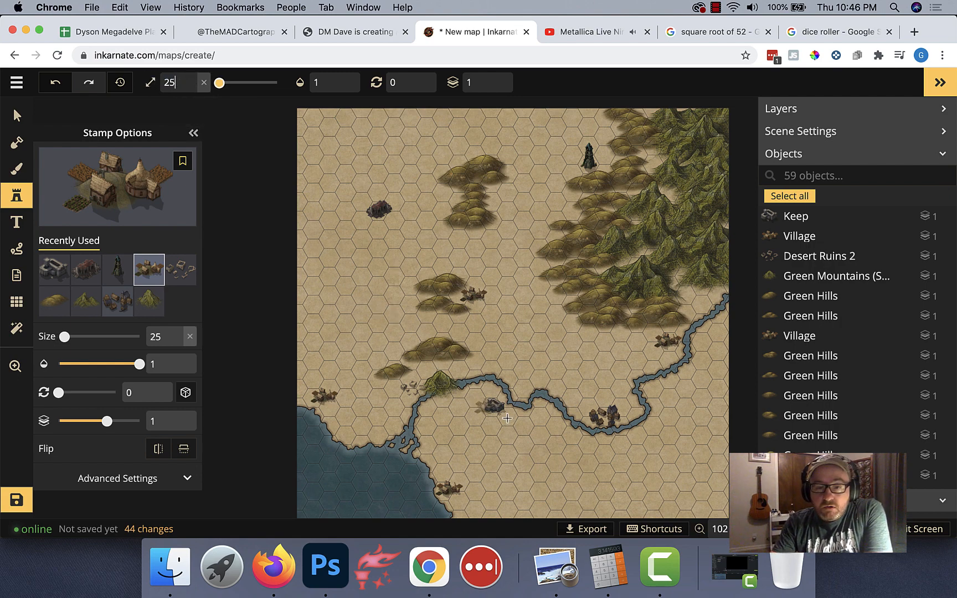
click(513, 419)
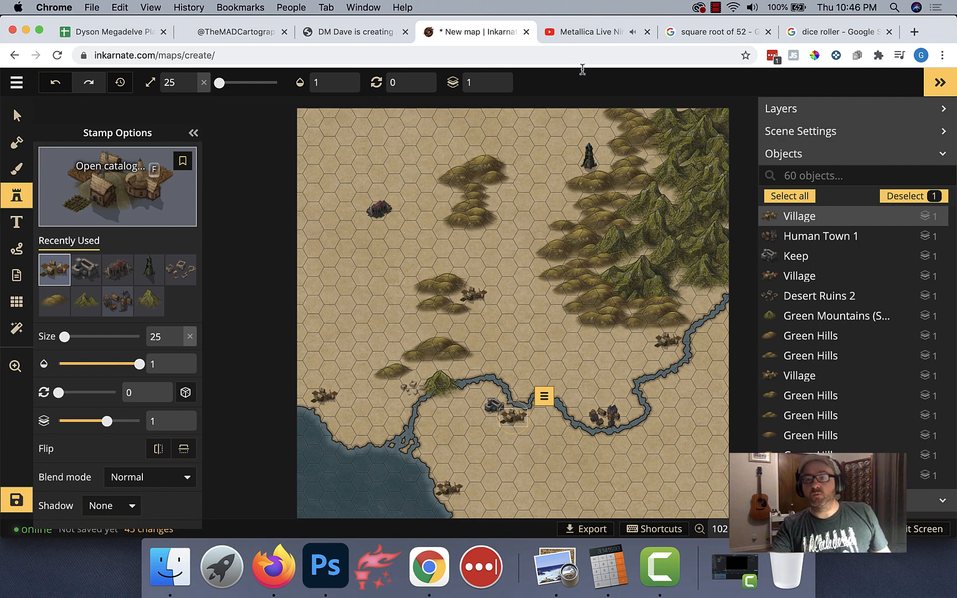
- Switch to the Google dice roller, clear the existing die, and roll a new 20-sided die
click(814, 34)
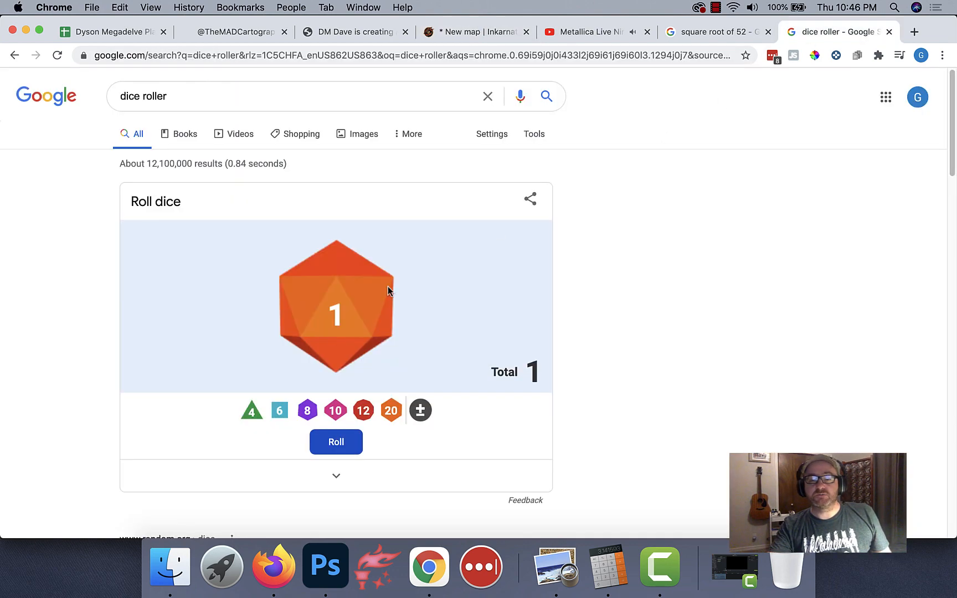
click(331, 320)
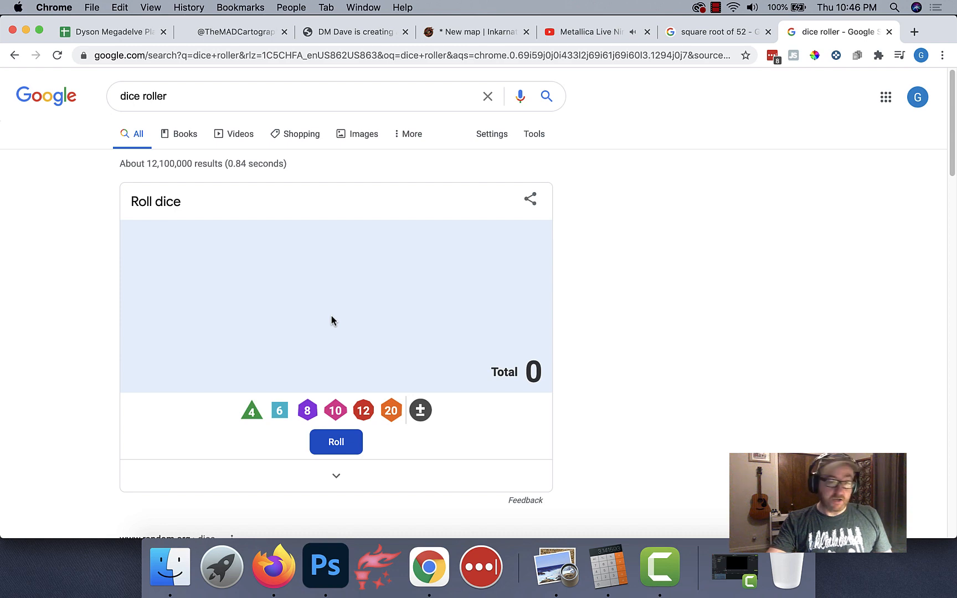
click(391, 412)
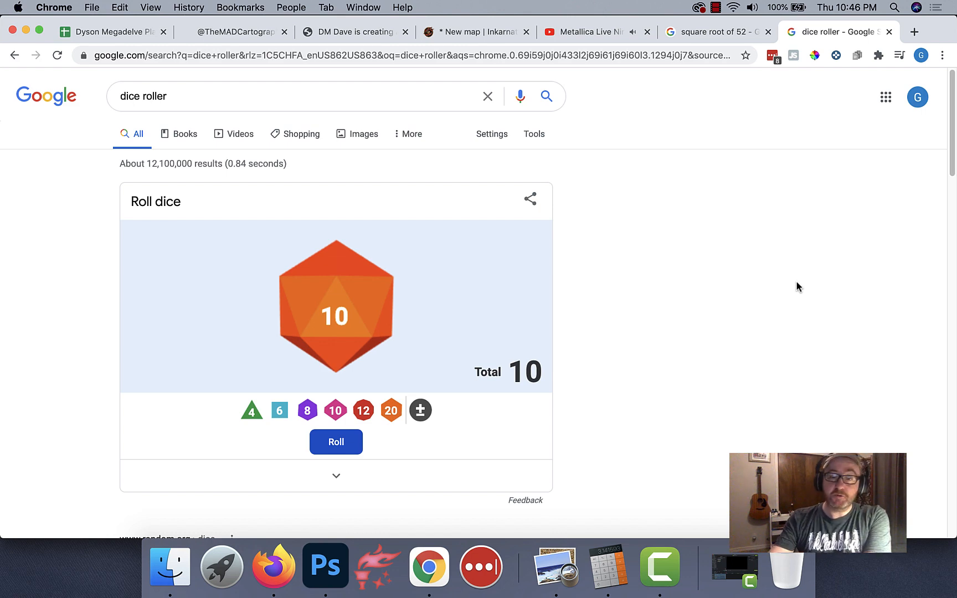
- Return to the Inkarnate map, search the Fantasy Regional HD stamps for "portal" and "warp", and clear the search
click(443, 34)
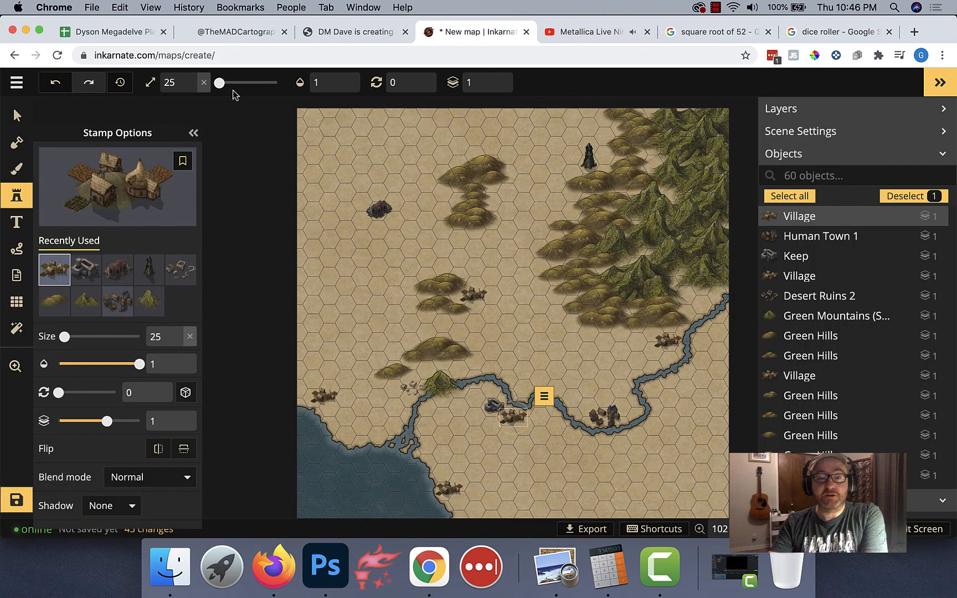
click(120, 183)
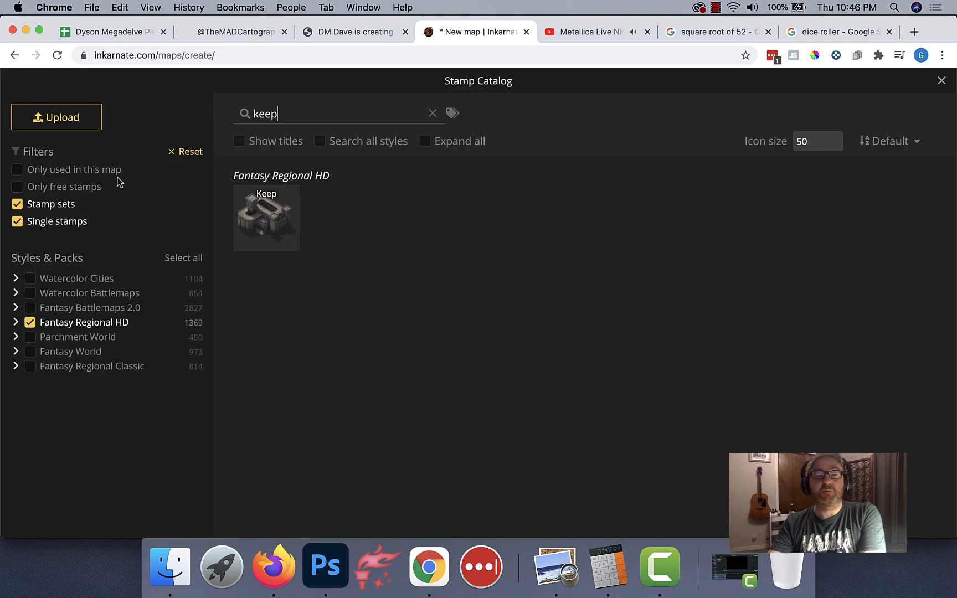
double_click(253, 114)
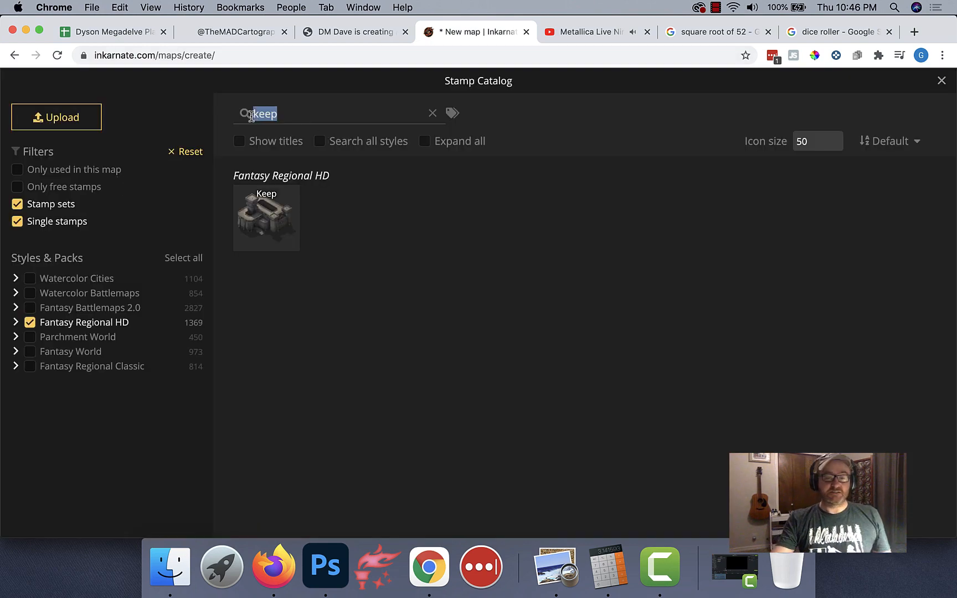
text(portal)
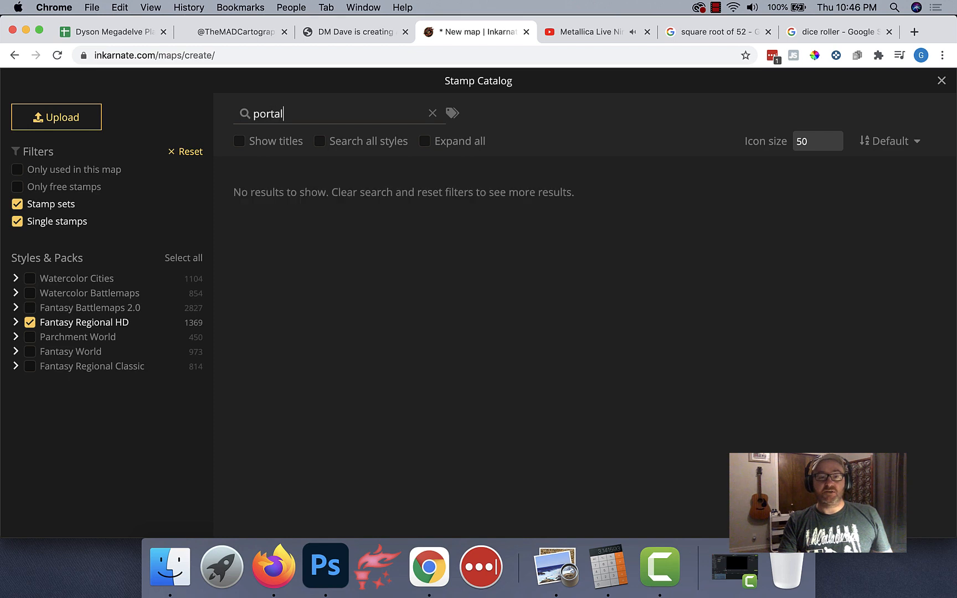
key(BackSpace)
key(BackSpace)
key(BackSpace)
key(BackSpace)
key(BackSpace)
key(BackSpace)
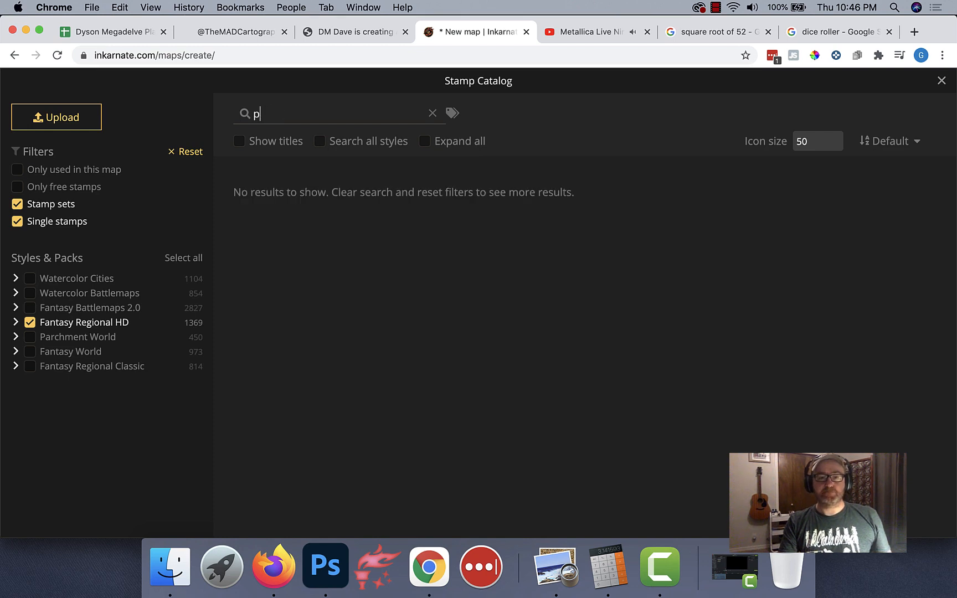
text(warp)
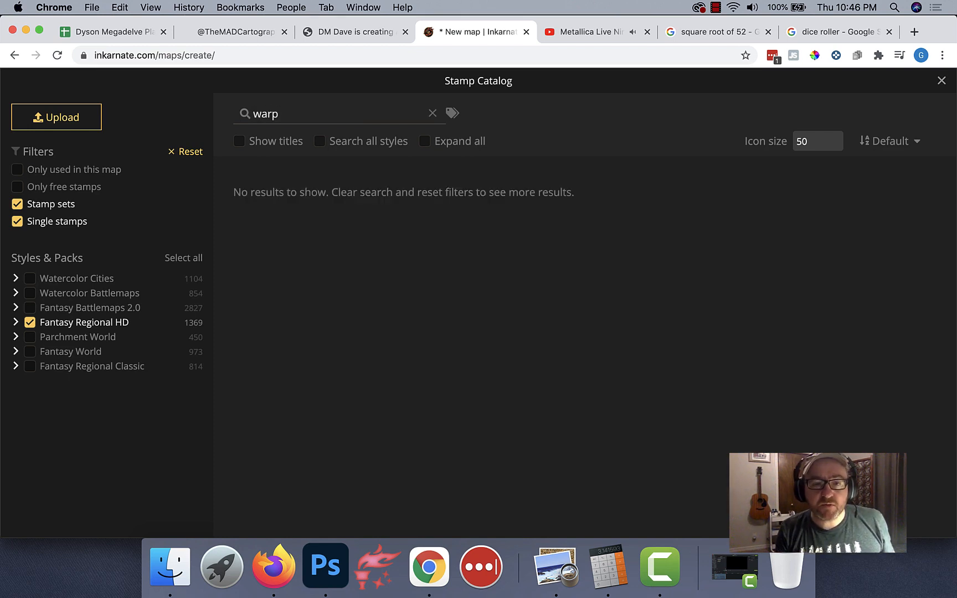
key(BackSpace)
key(BackSpace)
key(BackSpace)
key(BackSpace)
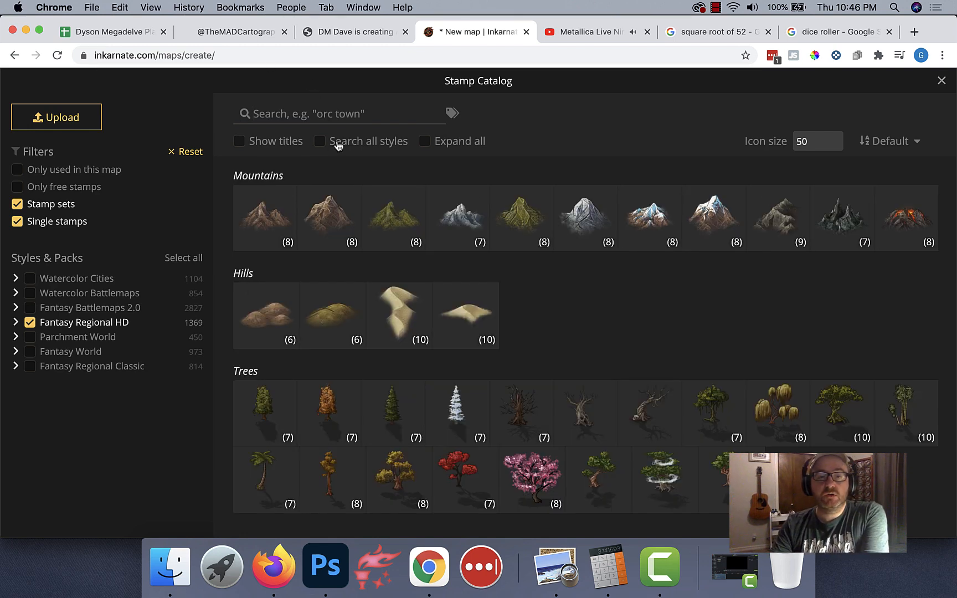
- Extend the catalog search to all styles, search for "portal", and choose the Portal stamp from Front POI
click(325, 145)
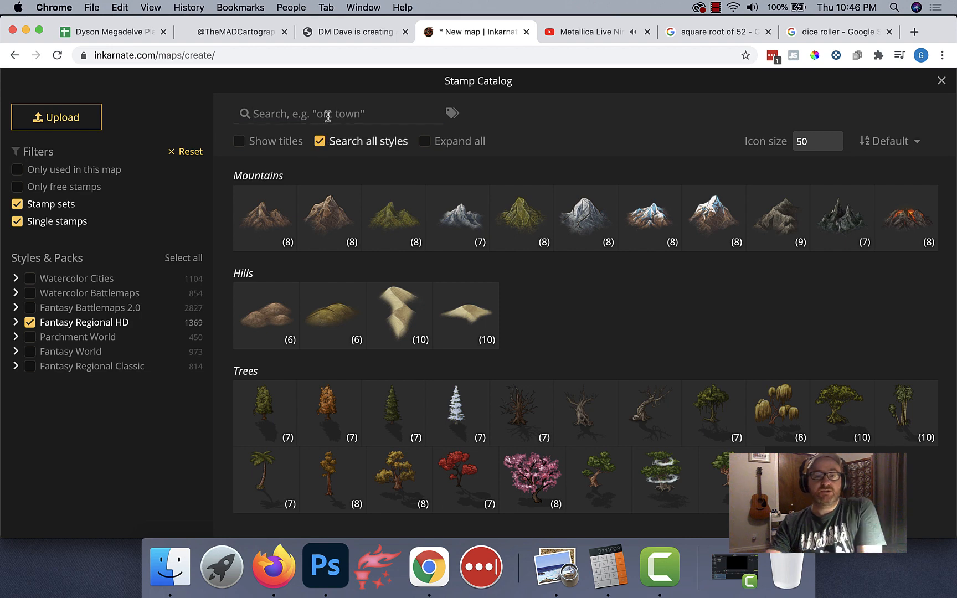
click(326, 114)
text(portal)
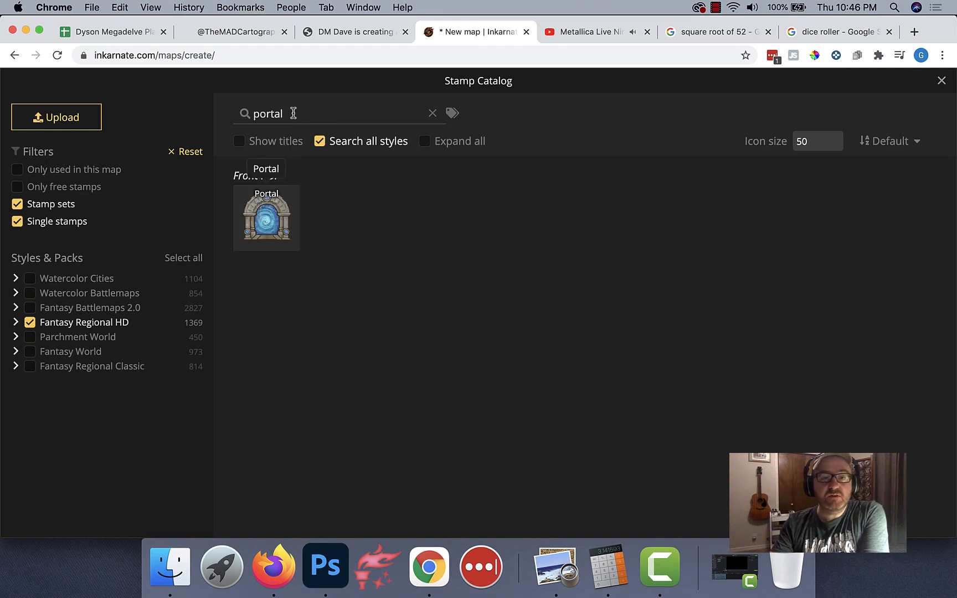
click(263, 229)
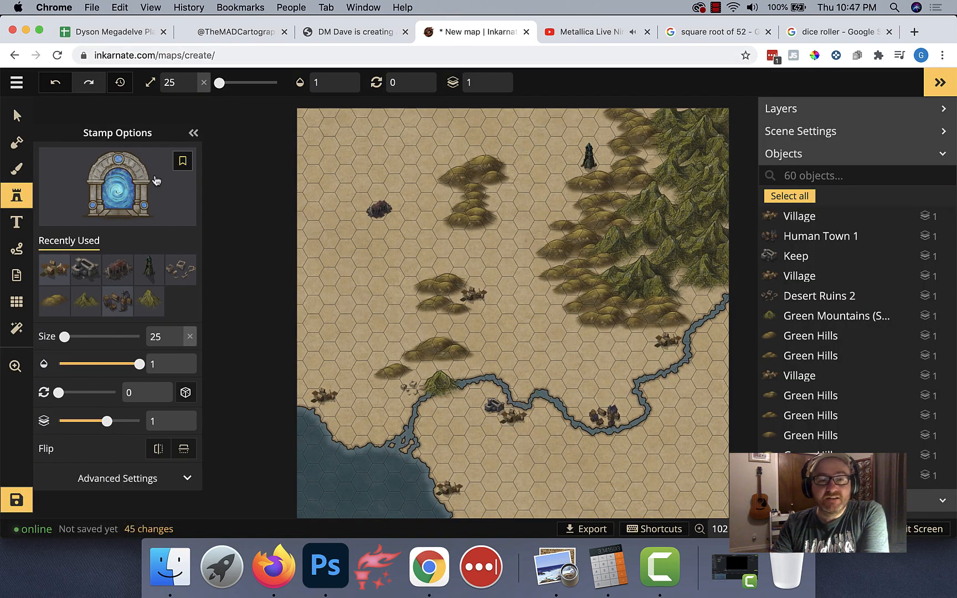
click(120, 190)
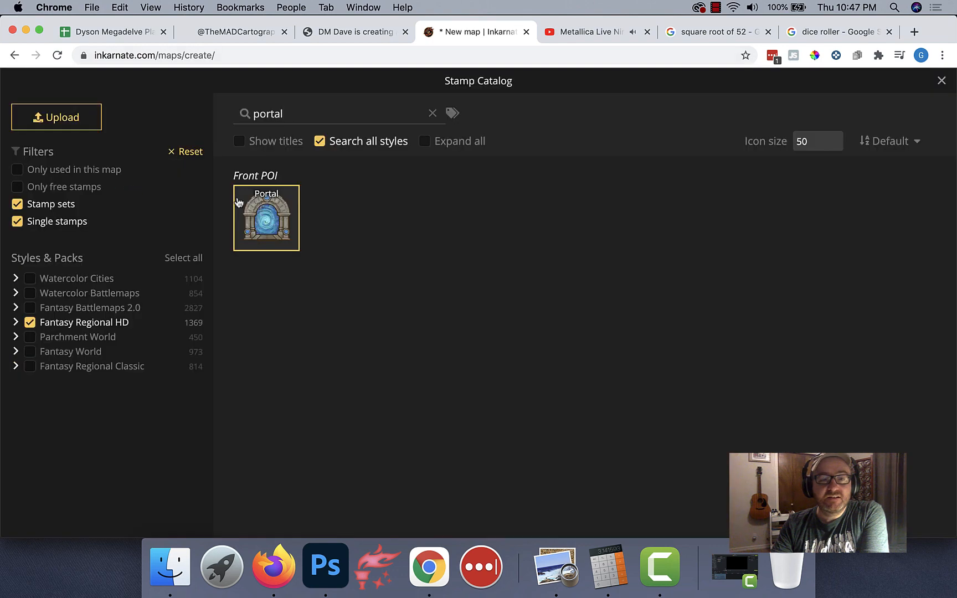
click(249, 222)
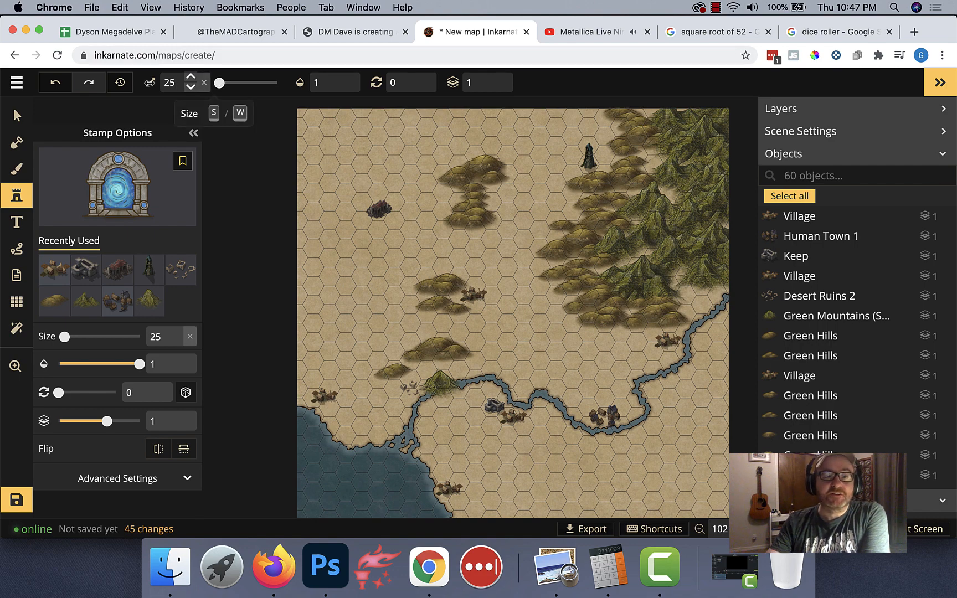
- Set the Portal stamp's size to 100 and place it among the green mountains east of the abandoned tower
click(170, 82)
text(100)
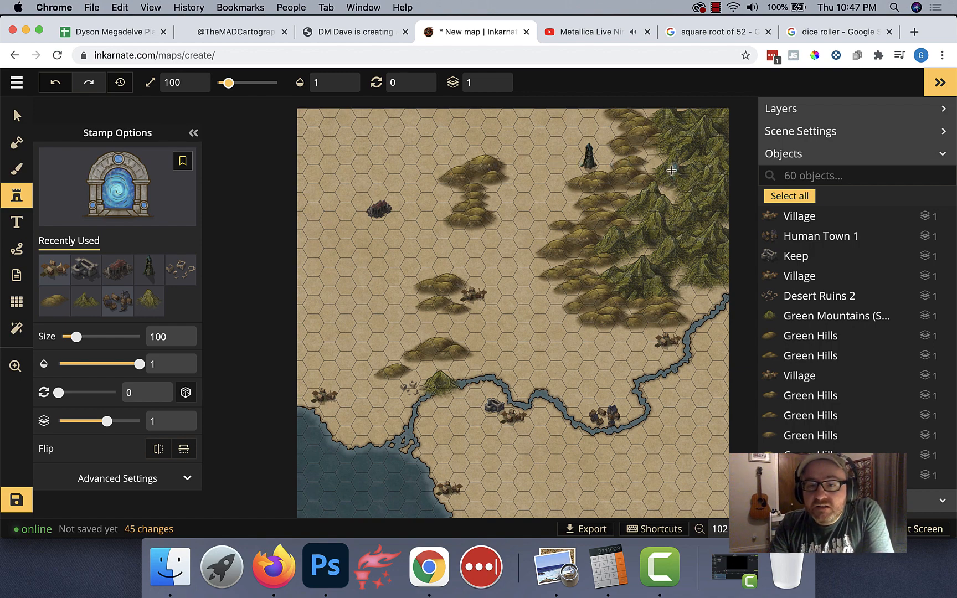
click(670, 174)
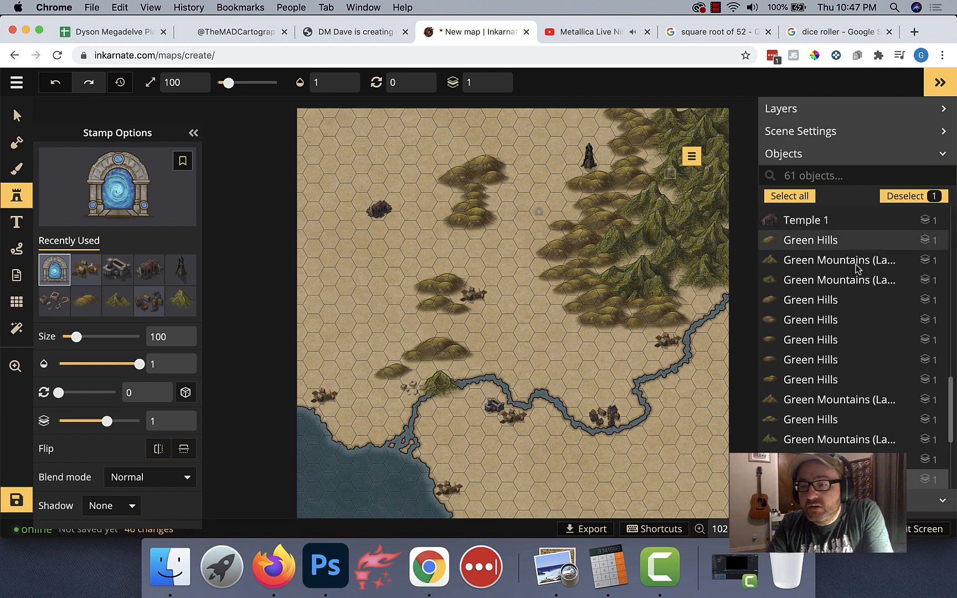
- Locate the Portal in the object list and move it up one layer, above the green mountains
scroll(897, 299, up, 10)
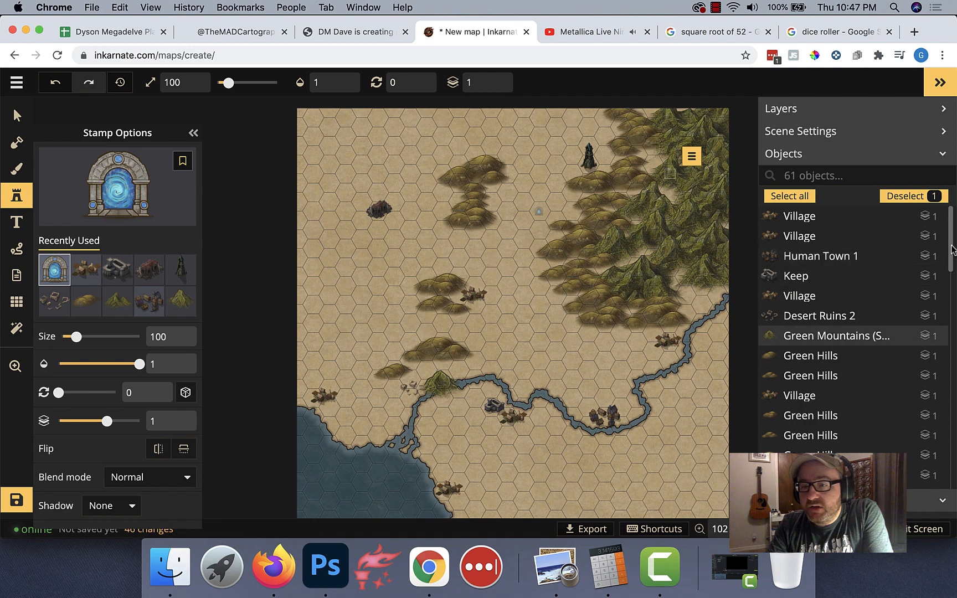
scroll(955, 477, down, 15)
scroll(954, 477, down, 3)
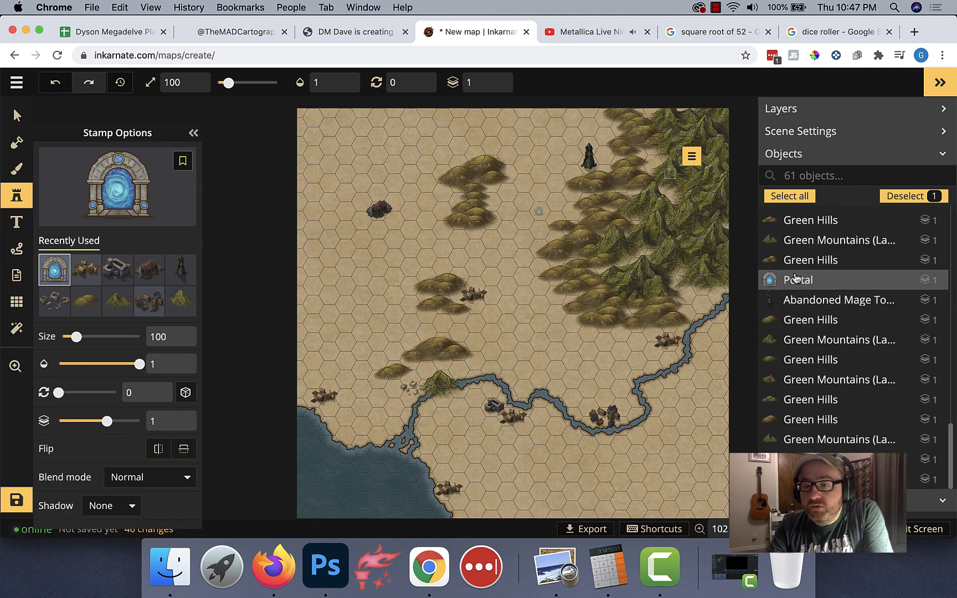
mouse_move(795, 276)
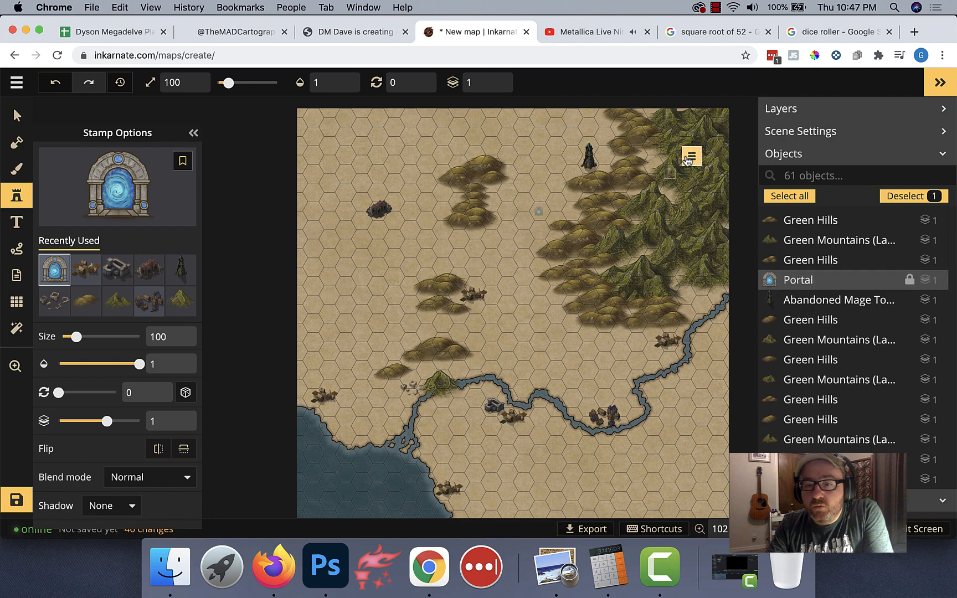
right_click(690, 158)
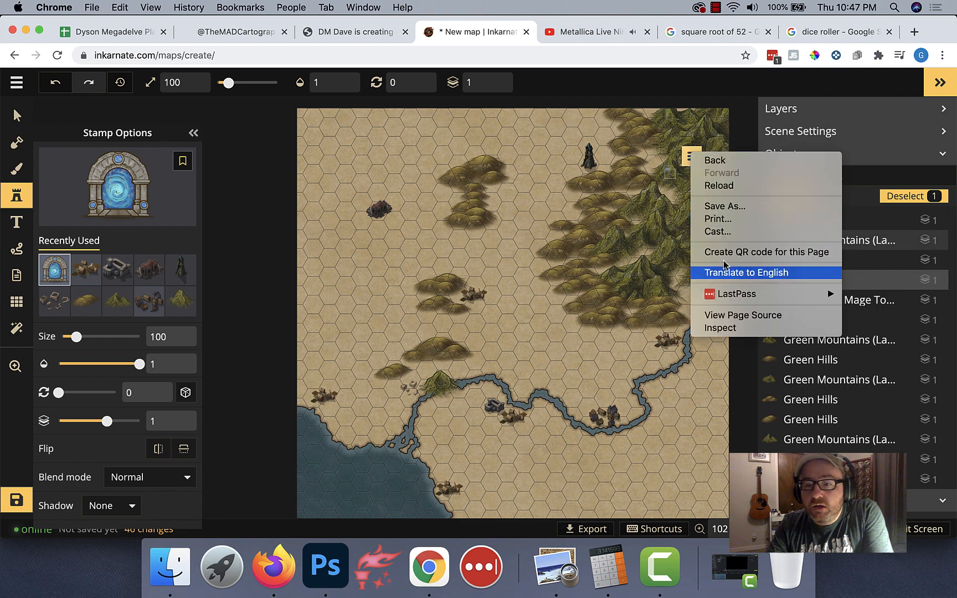
click(690, 157)
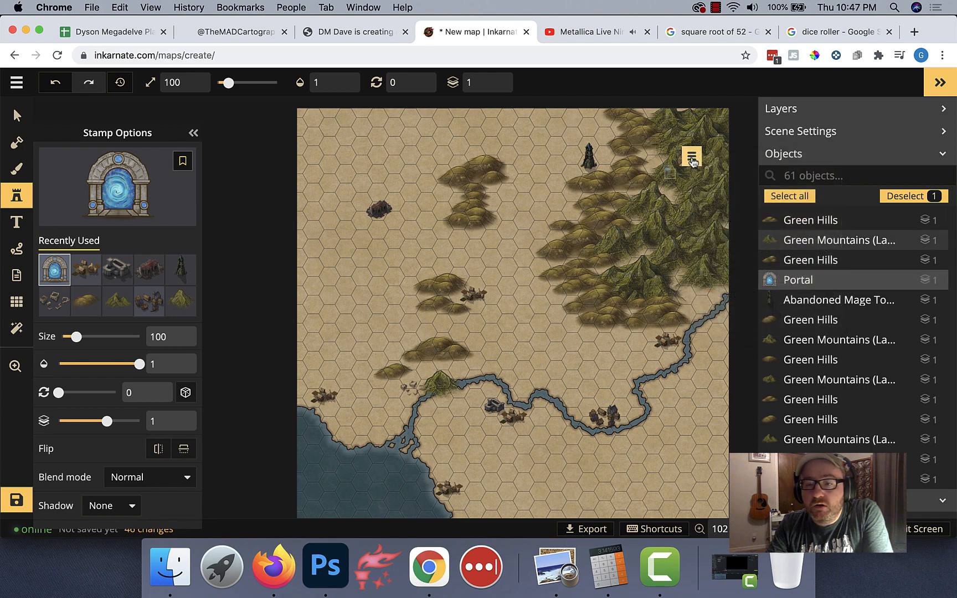
click(691, 159)
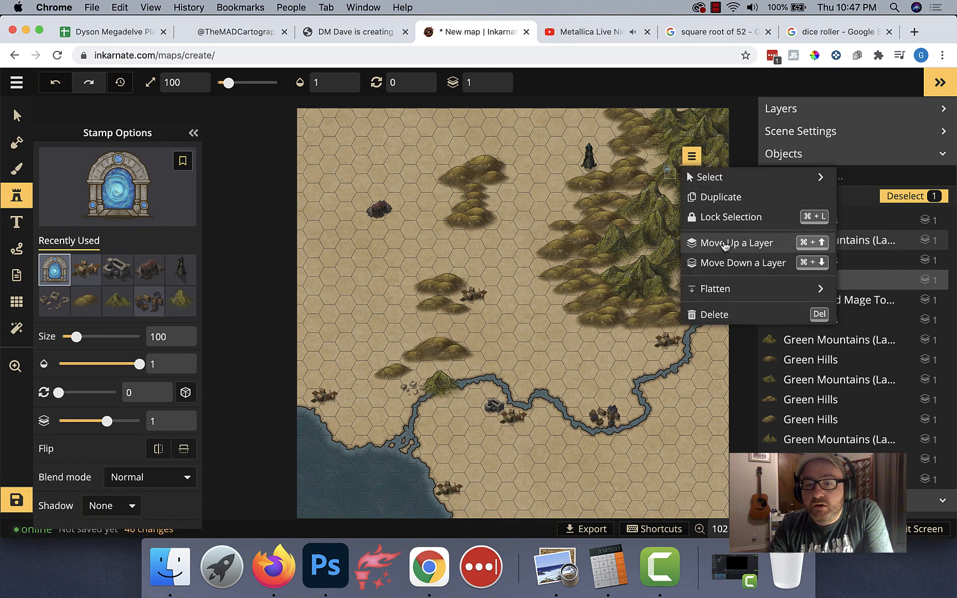
click(724, 244)
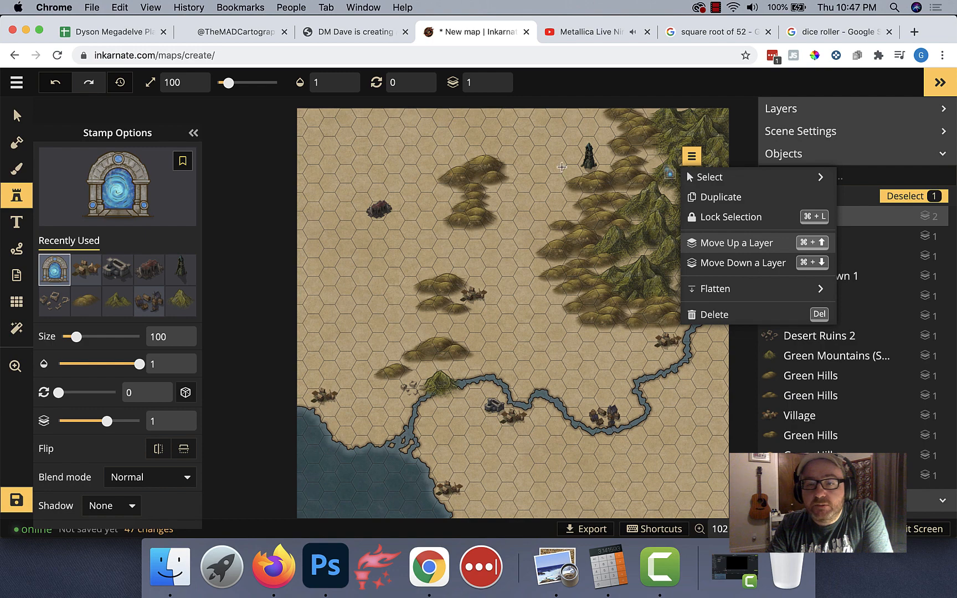
- Enlarge the selected Portal stamp in the green mountains to size 159 and deselect it
key(v)
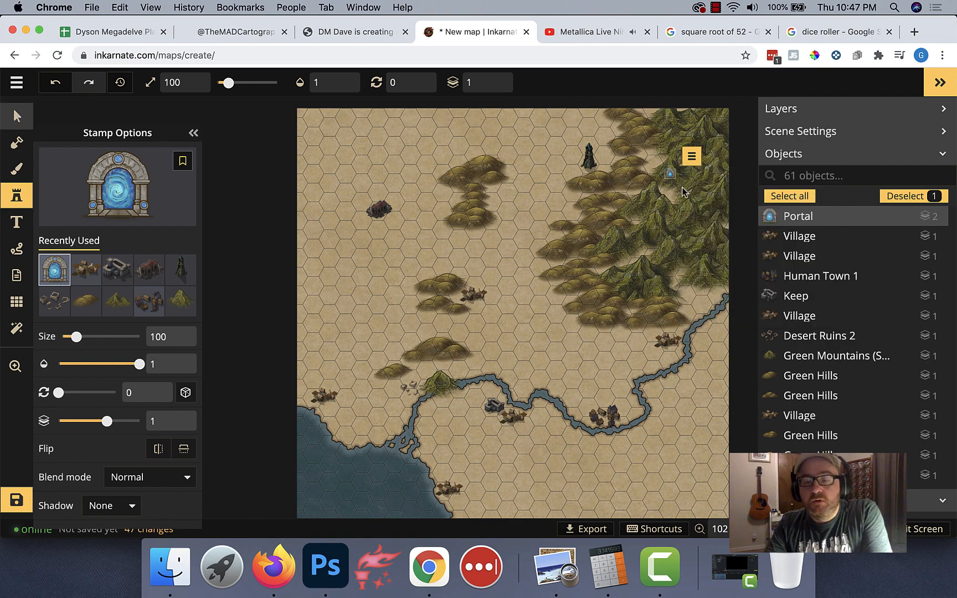
scroll(681, 188, up, 5)
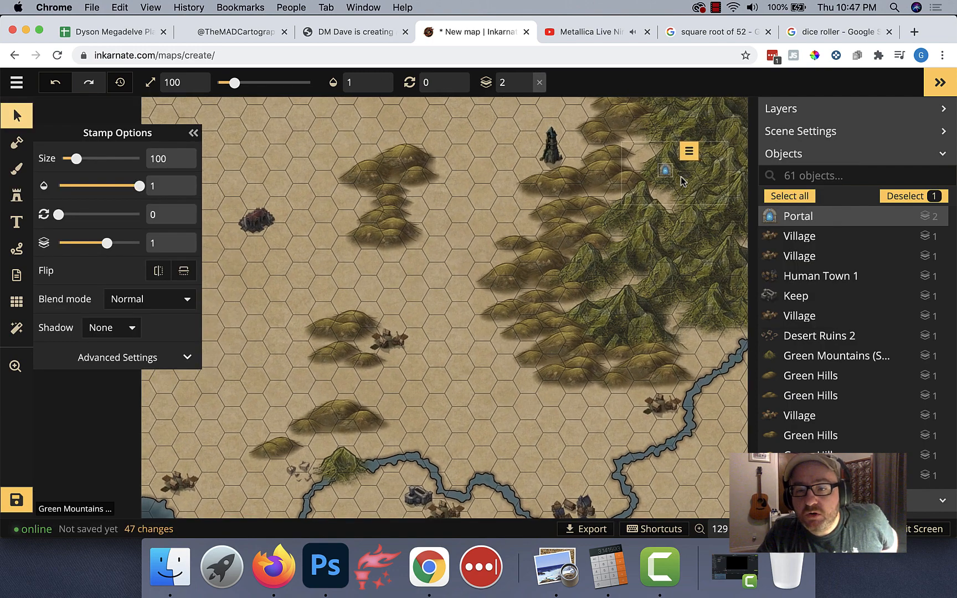
scroll(682, 182, up, 6)
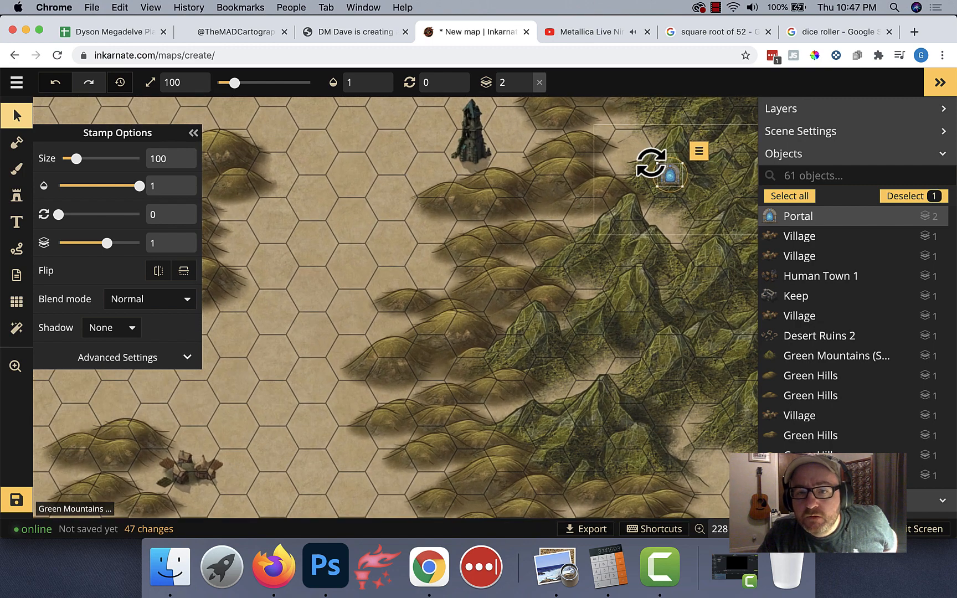
scroll(650, 162, up, 2)
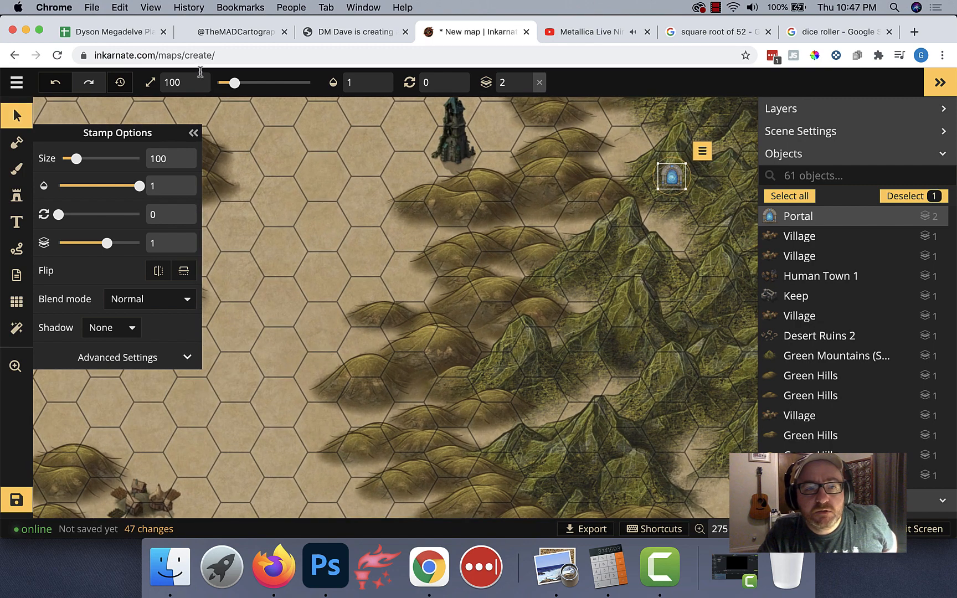
drag(235, 82, 245, 85)
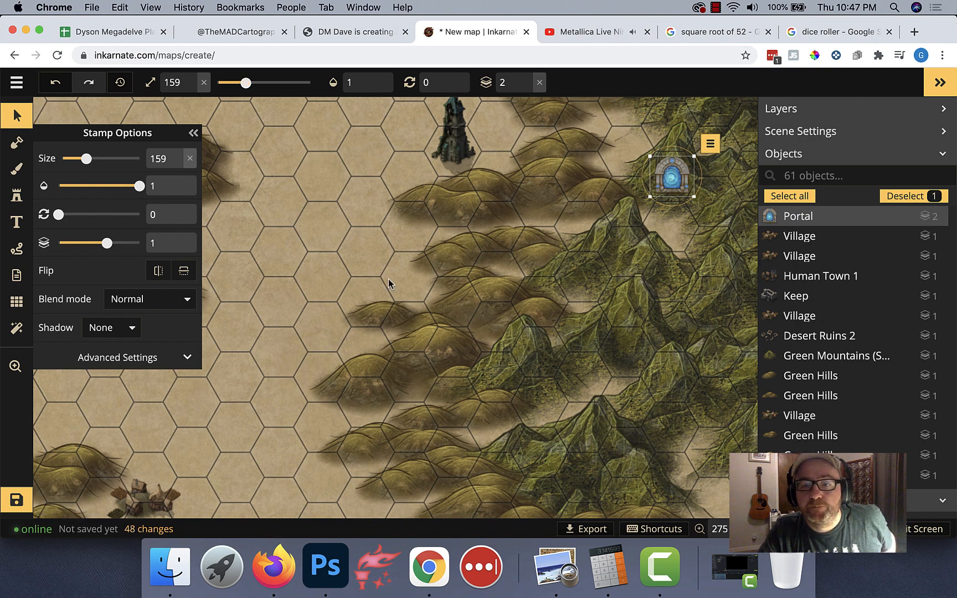
click(389, 283)
scroll(390, 278, down, 6)
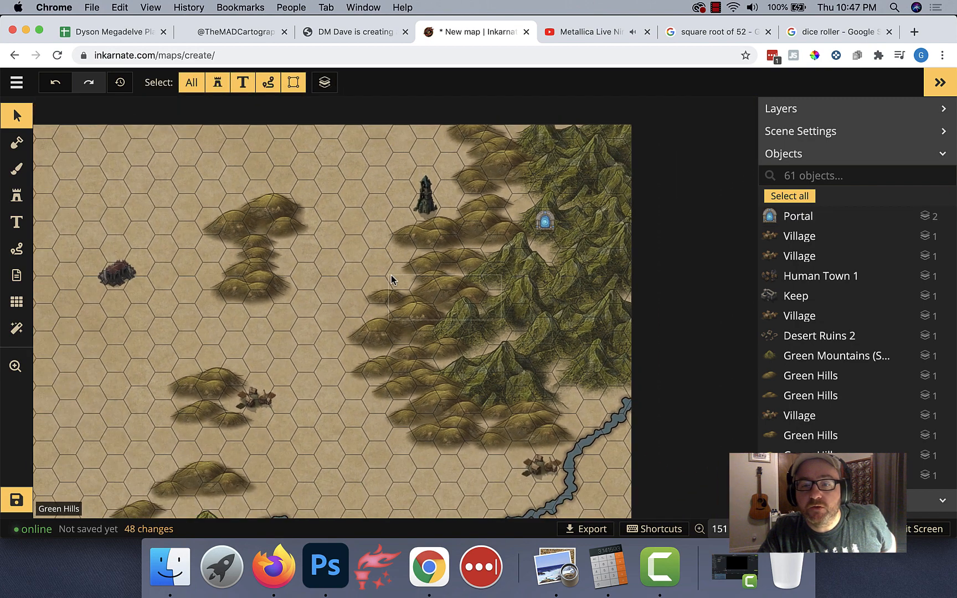
scroll(391, 275, down, 4)
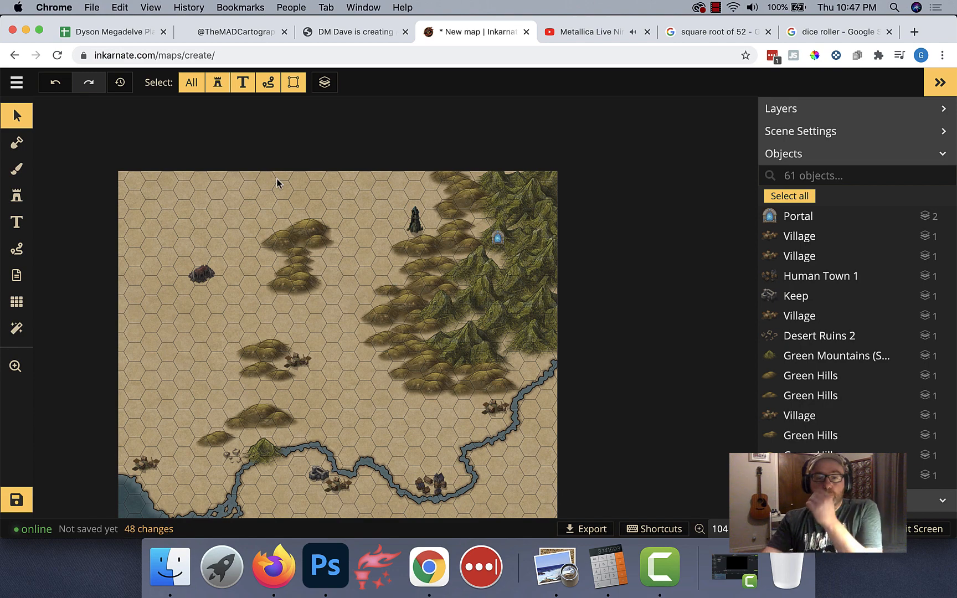